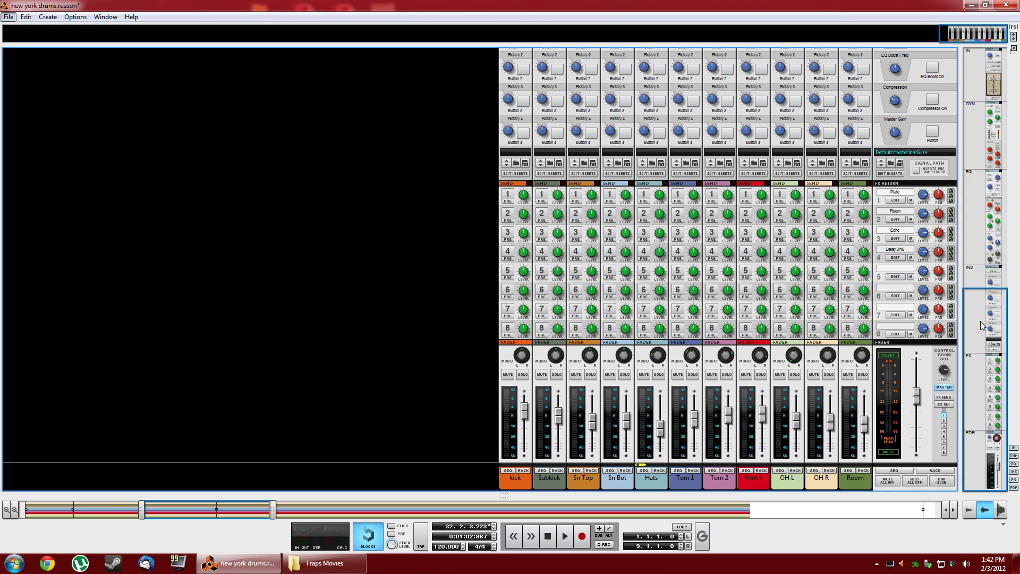
# Step: Drag the song position in the sequencer back to bar 1 and play the drum song
pyautogui.moveTo(980, 322); pyautogui.dragTo(962, 335)
pyautogui.press('F6')
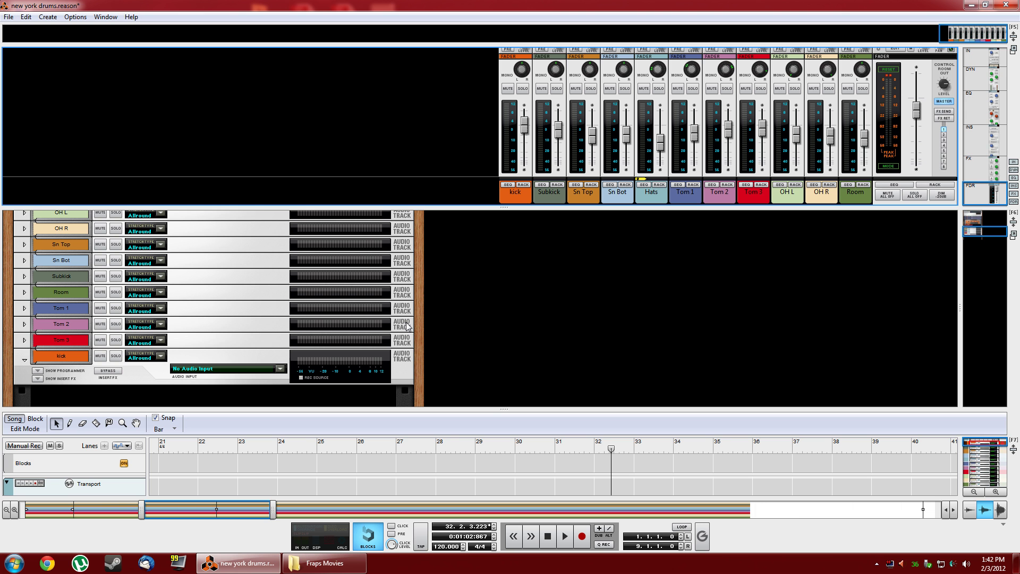
pyautogui.press('F7')
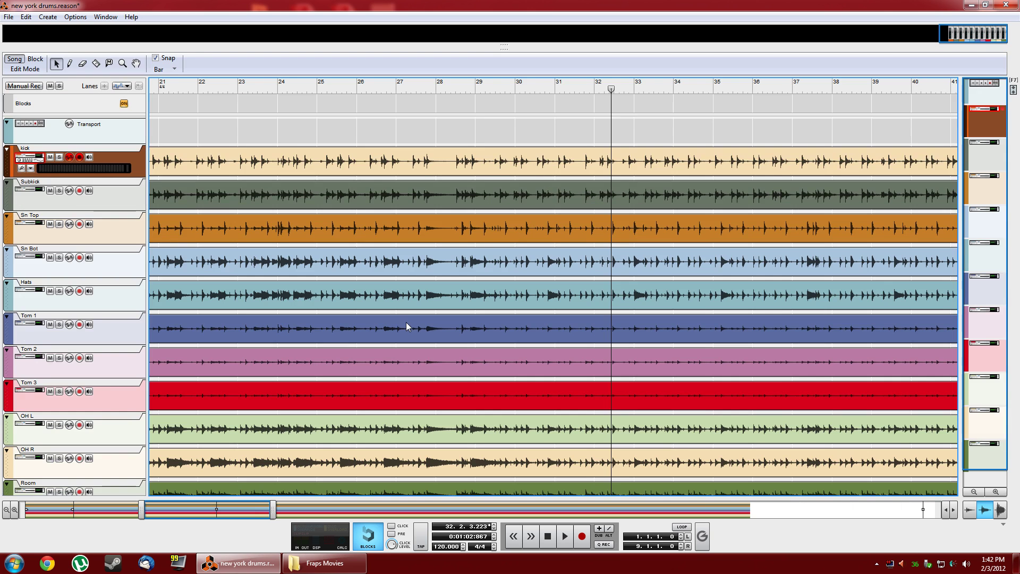
pyautogui.click(162, 94)
pyautogui.moveTo(162, 94); pyautogui.dragTo(1, 97)
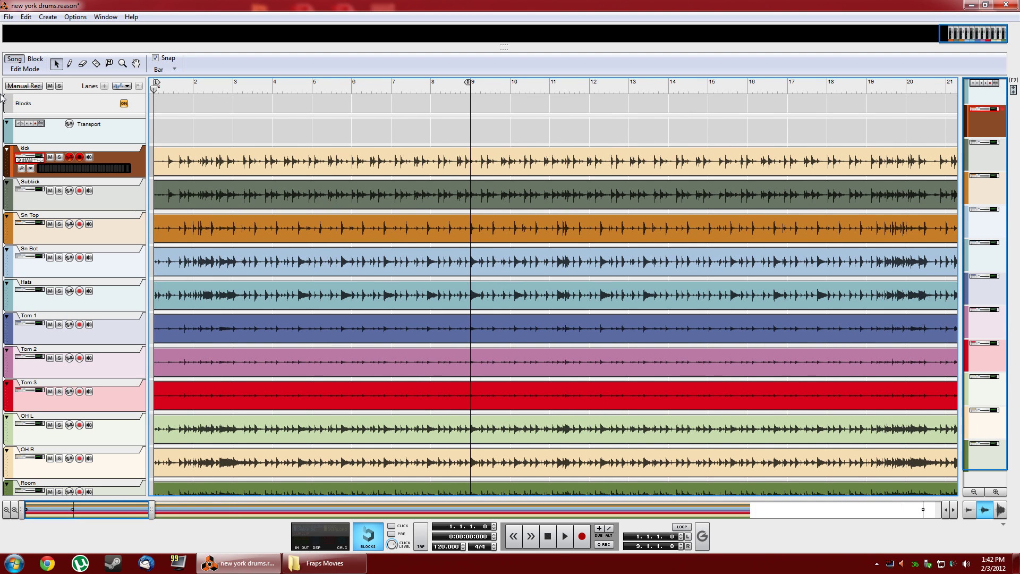
pyautogui.press('space')
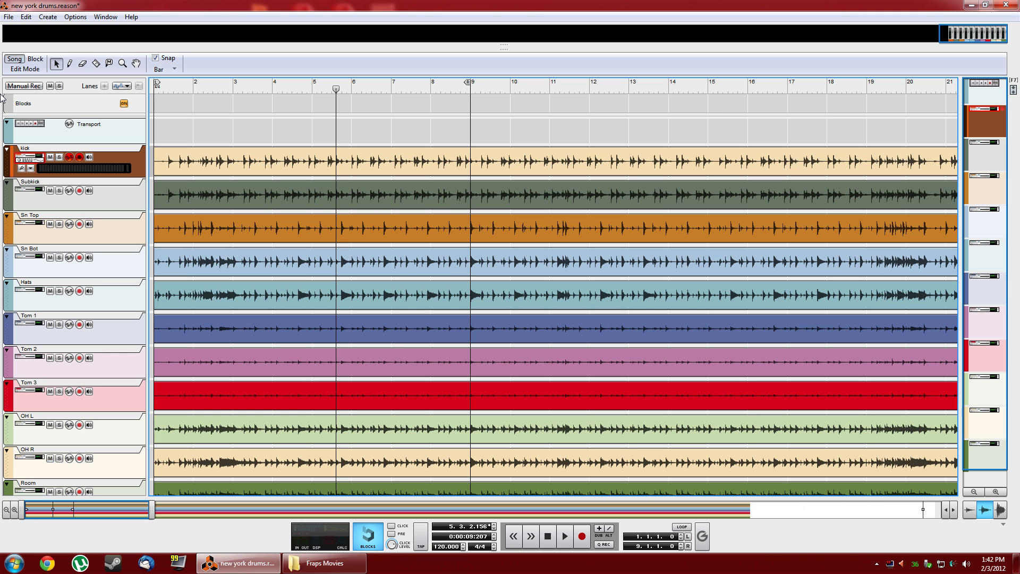
pyautogui.press('F6')
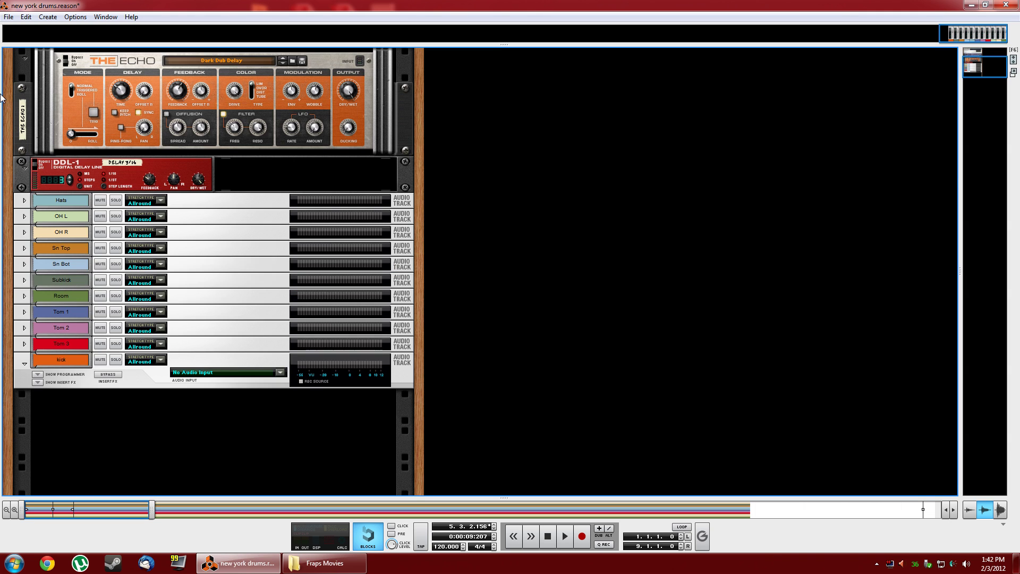
pyautogui.press('F5')
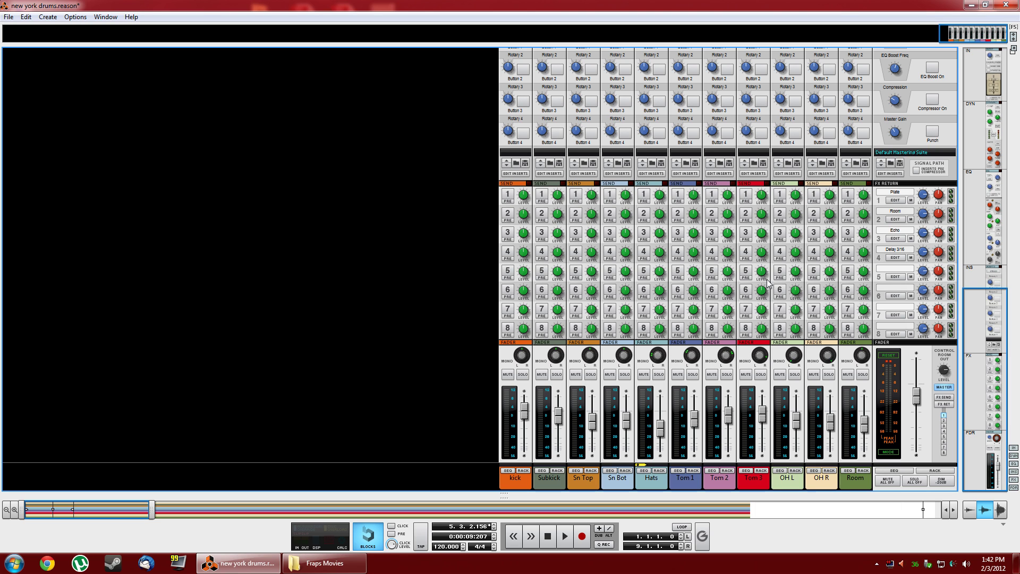
pyautogui.scroll(5, 766, 409)
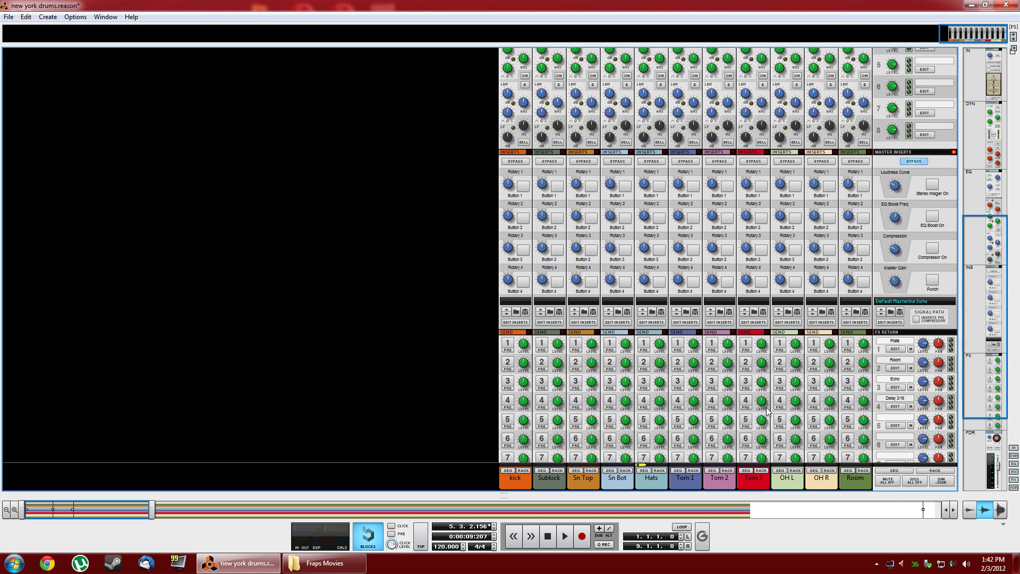
pyautogui.scroll(-5, 765, 409)
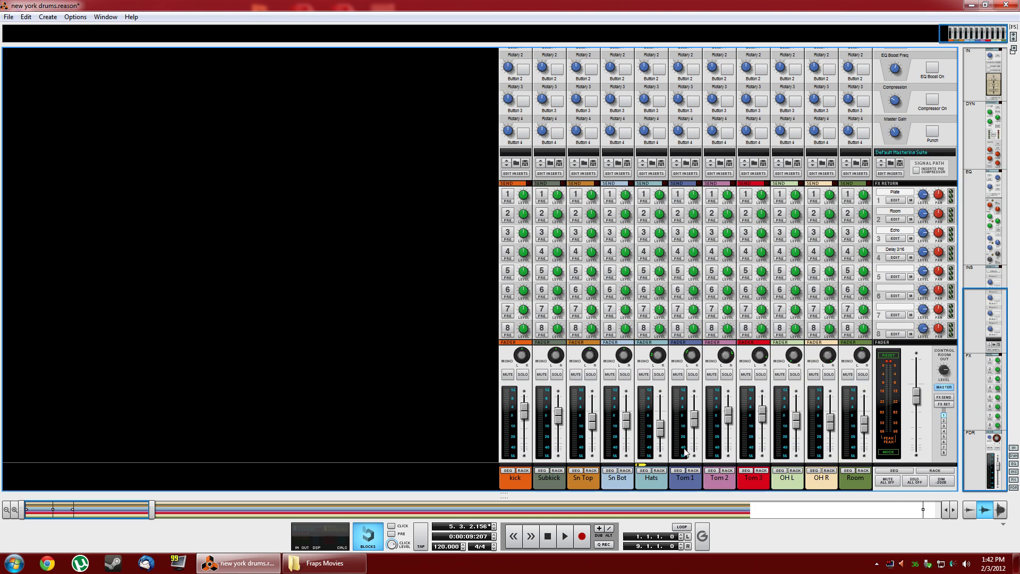
pyautogui.scroll(6, 644, 453)
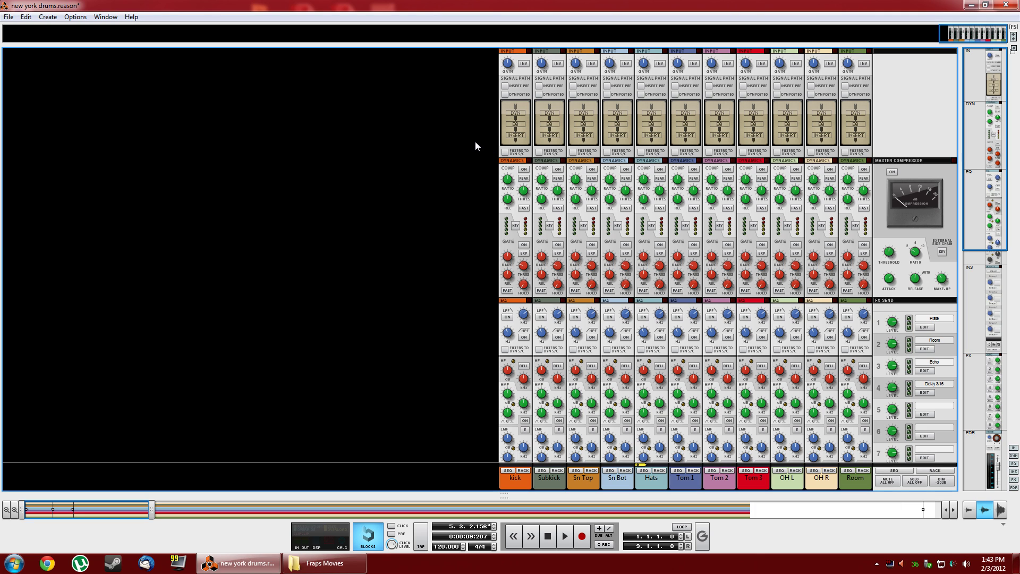
pyautogui.scroll(-5, 463, 184)
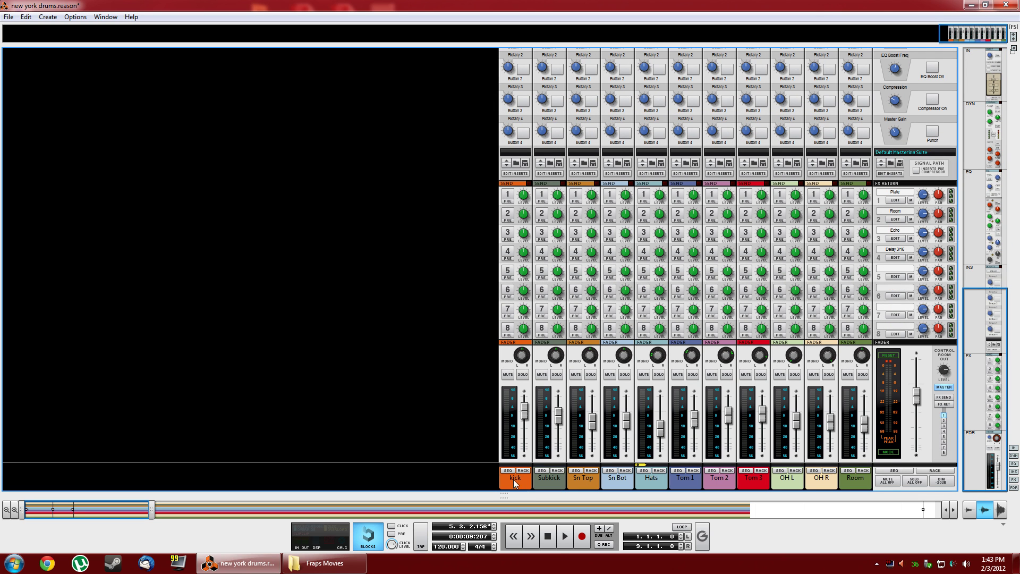
pyautogui.press('F6')
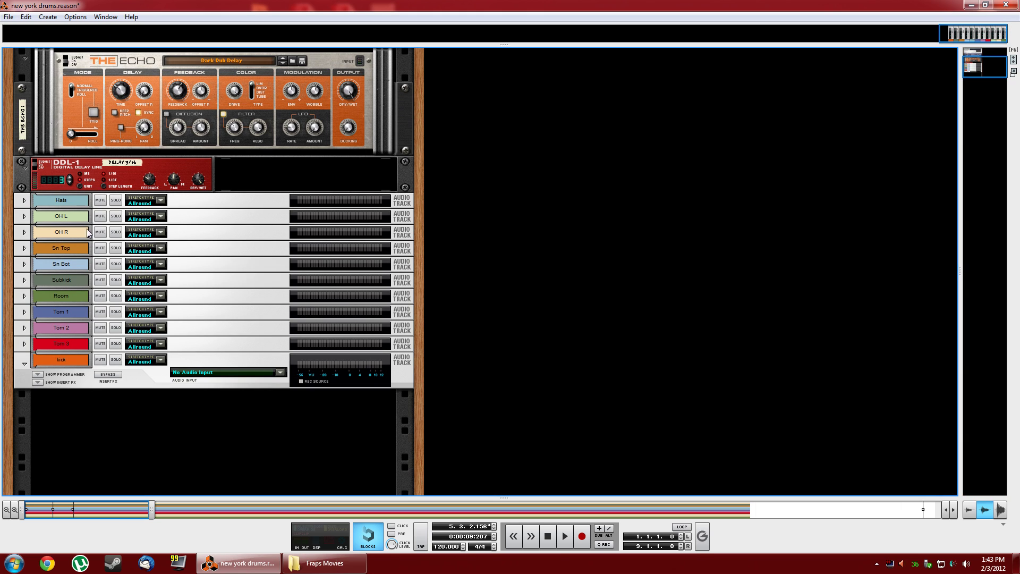
# Step: Create a new Mix Channel device from the rack's Other menu
pyautogui.click(214, 202)
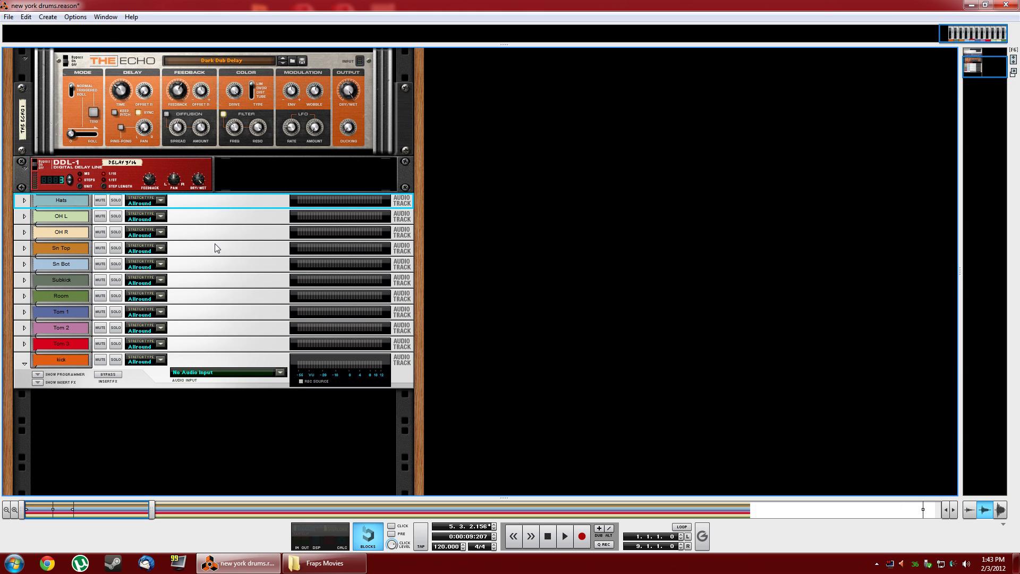
pyautogui.keyDown('shift'); pyautogui.click(150, 384); pyautogui.keyUp('shift')
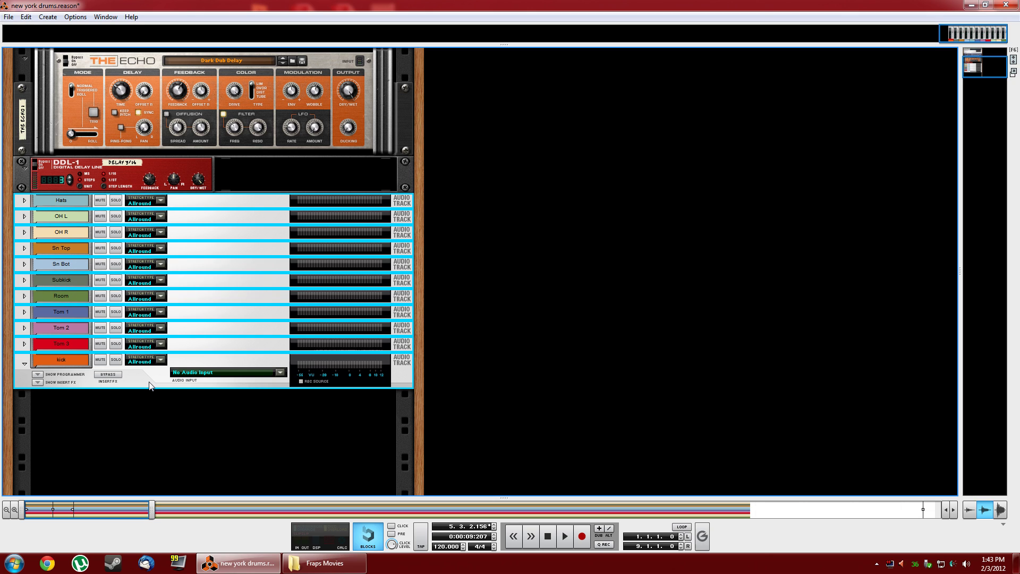
pyautogui.click(117, 429)
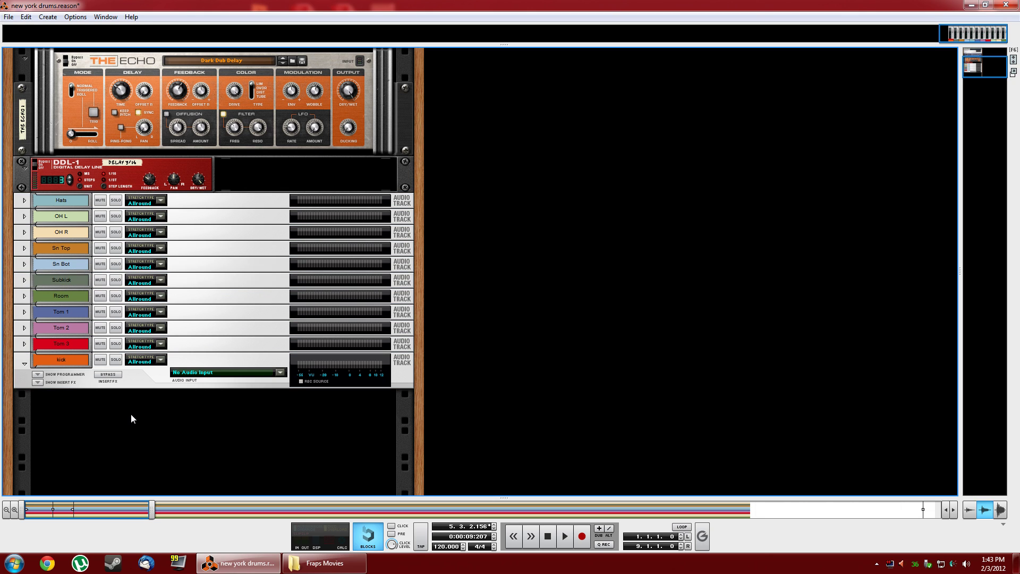
pyautogui.rightClick(128, 417)
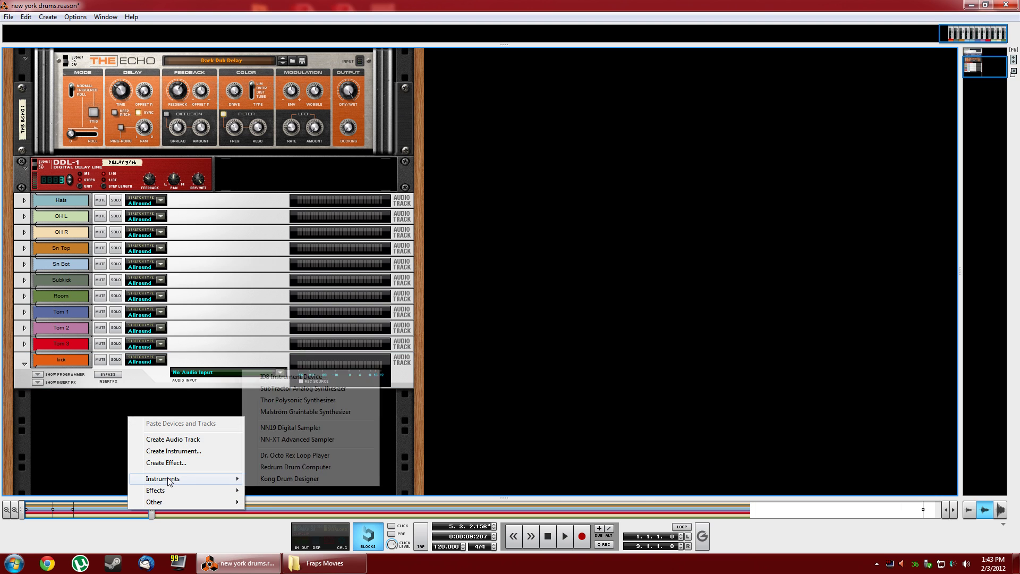
pyautogui.moveTo(173, 501)
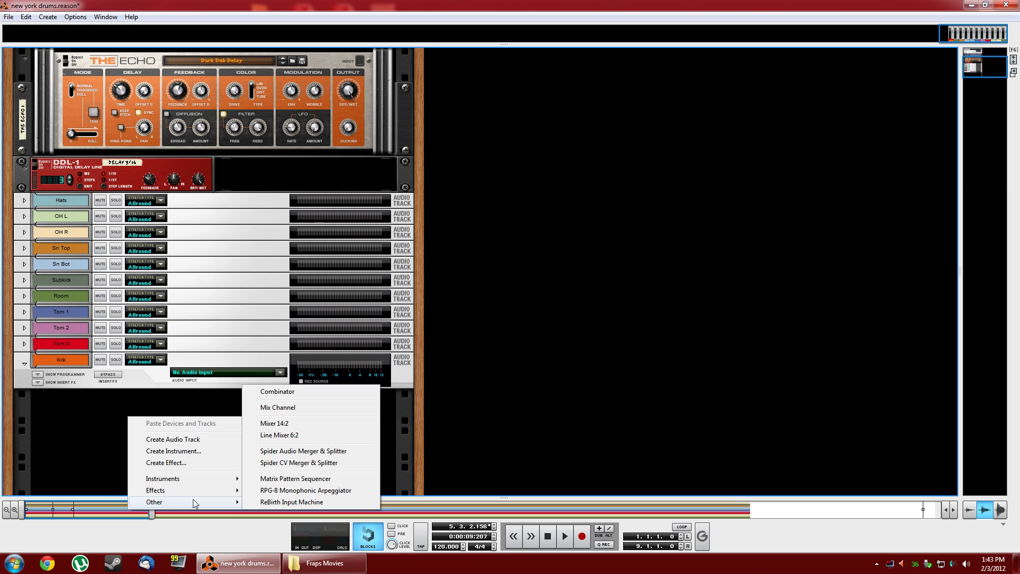
pyautogui.click(313, 406)
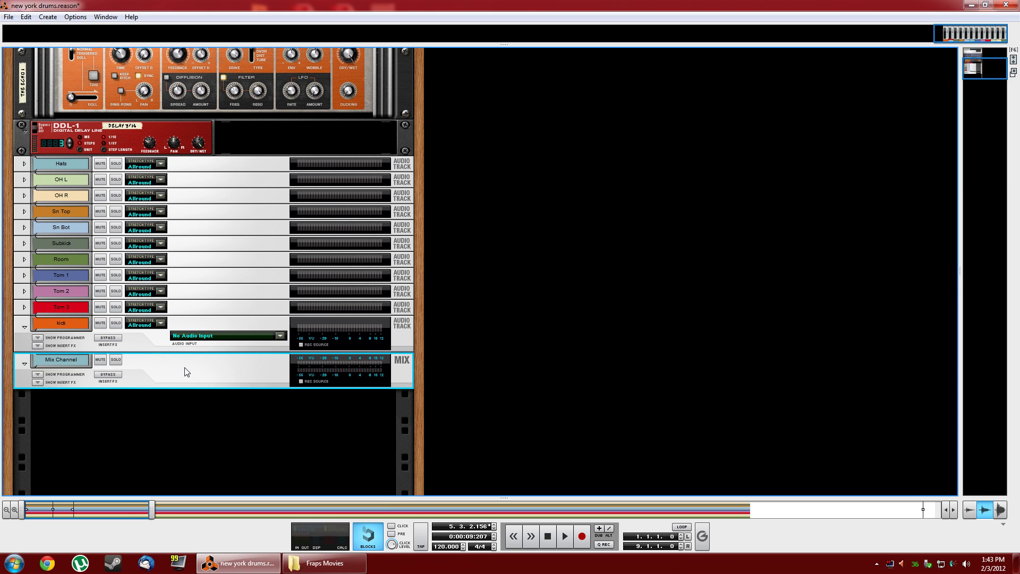
# Step: Move the new mixer strip left of kick and rename it DRUMS
pyautogui.press('F5')
pyautogui.press('F7')
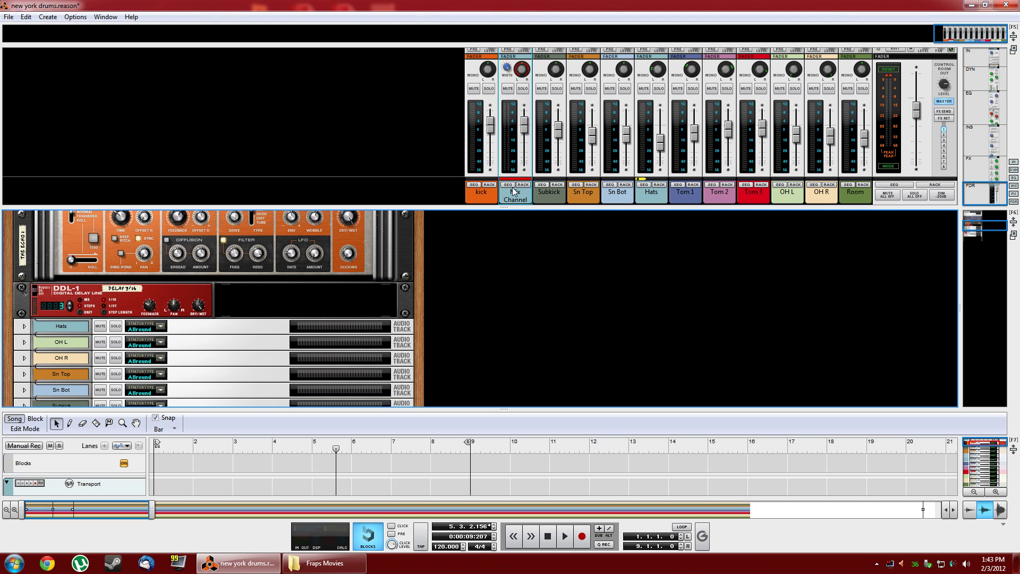
pyautogui.moveTo(514, 197); pyautogui.dragTo(452, 195)
pyautogui.doubleClick(481, 194)
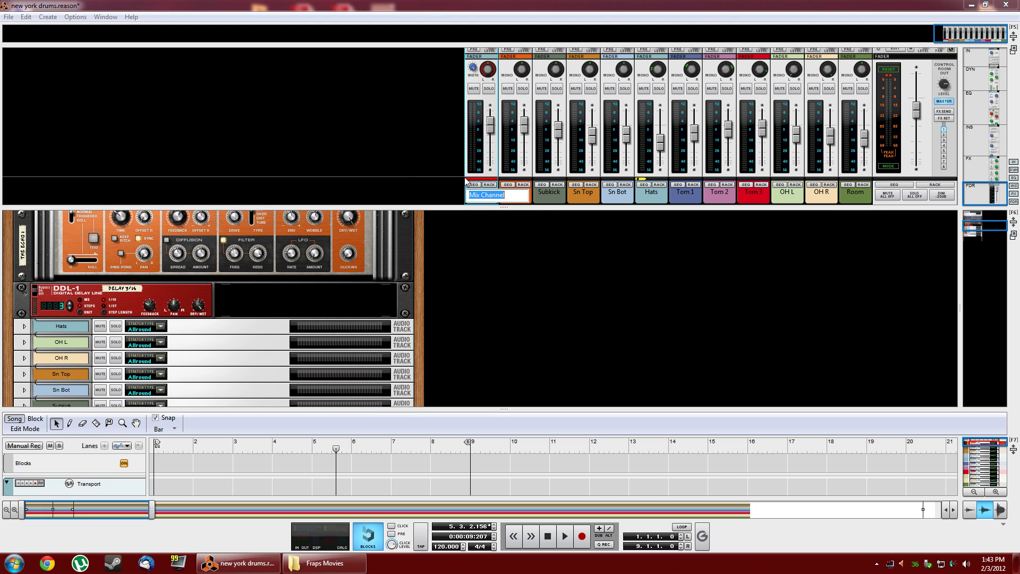
pyautogui.write('drRUMS')
pyautogui.press('Return')
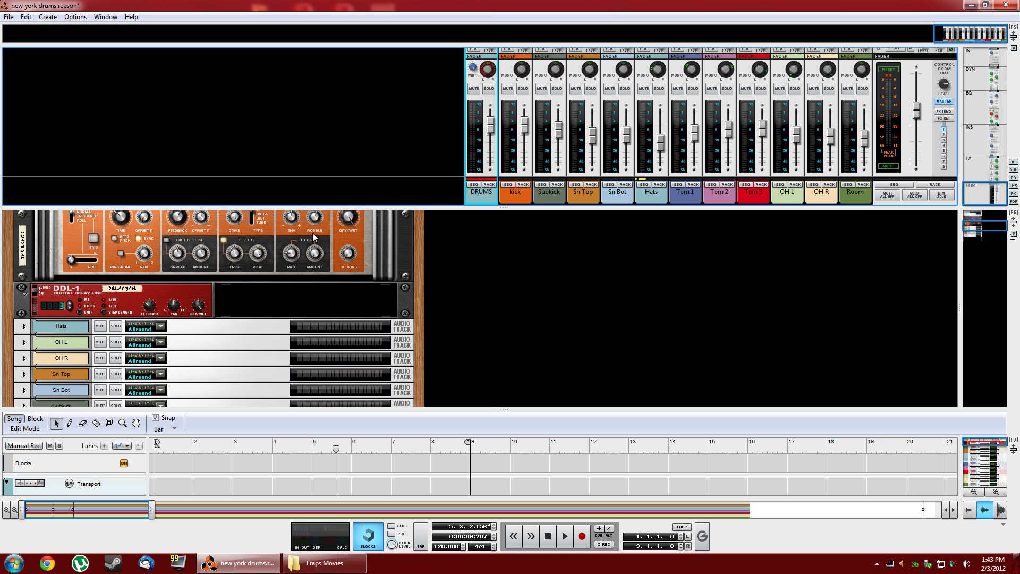
pyautogui.press('F5')
pyautogui.press('F6')
# Step: Switch between the mixer, rack and sequencer views, ending with the rack filling the window
pyautogui.scroll(-1, 168, 273)
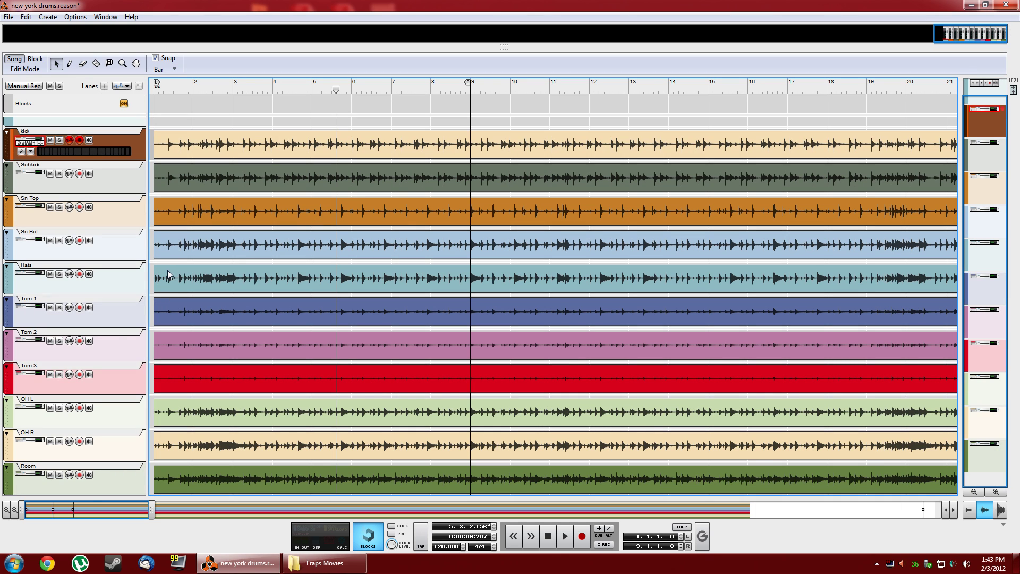
pyautogui.scroll(1, 114, 332)
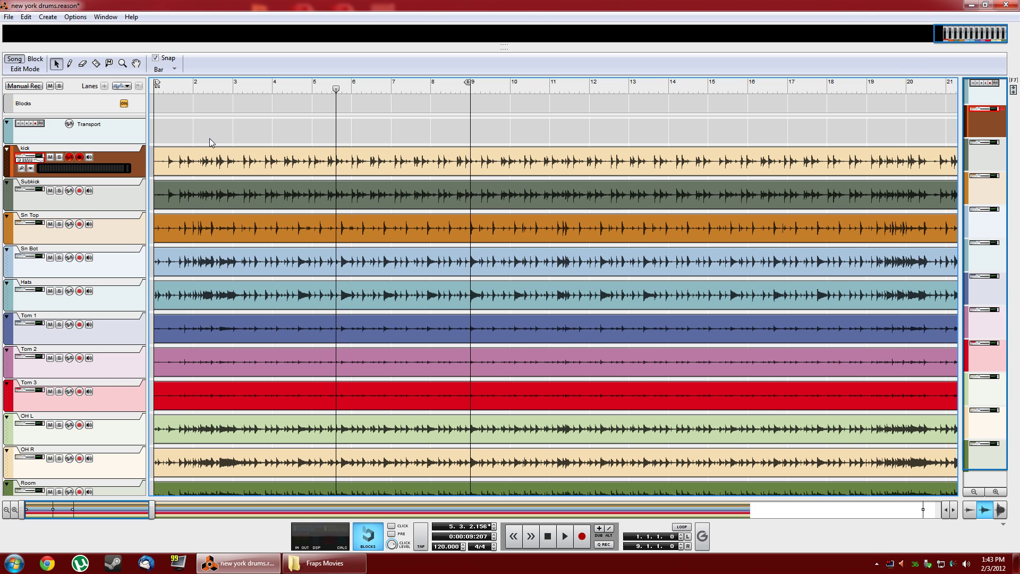
pyautogui.press('F5')
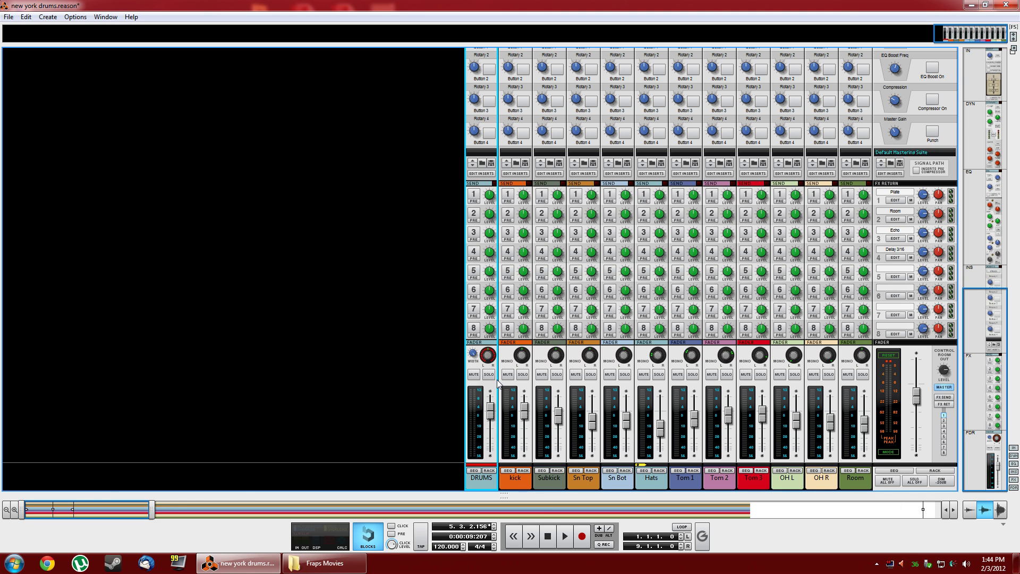
pyautogui.press('F6')
pyautogui.press('F7')
pyautogui.scroll(-3, 233, 308)
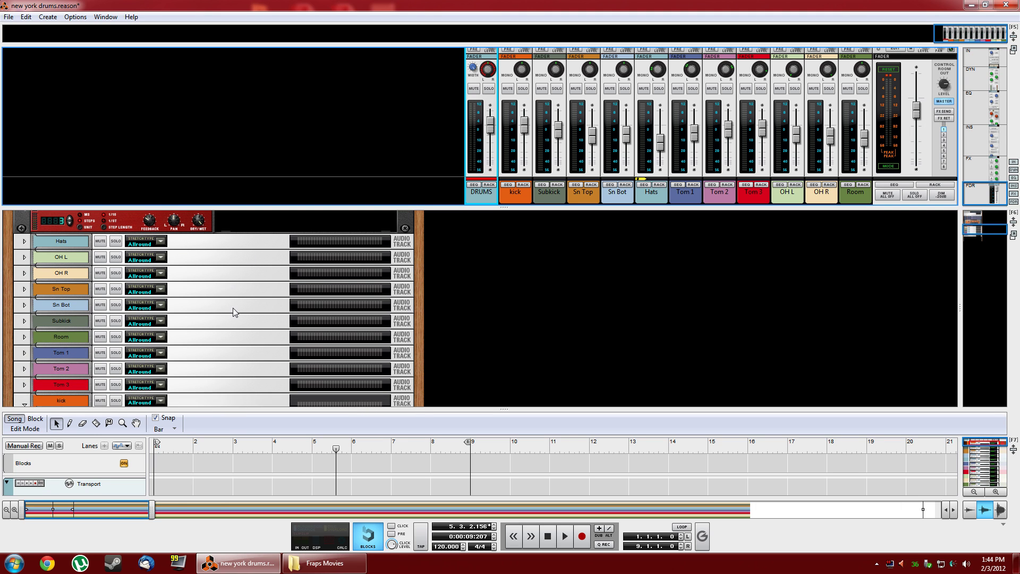
pyautogui.press('F6')
pyautogui.press('F5')
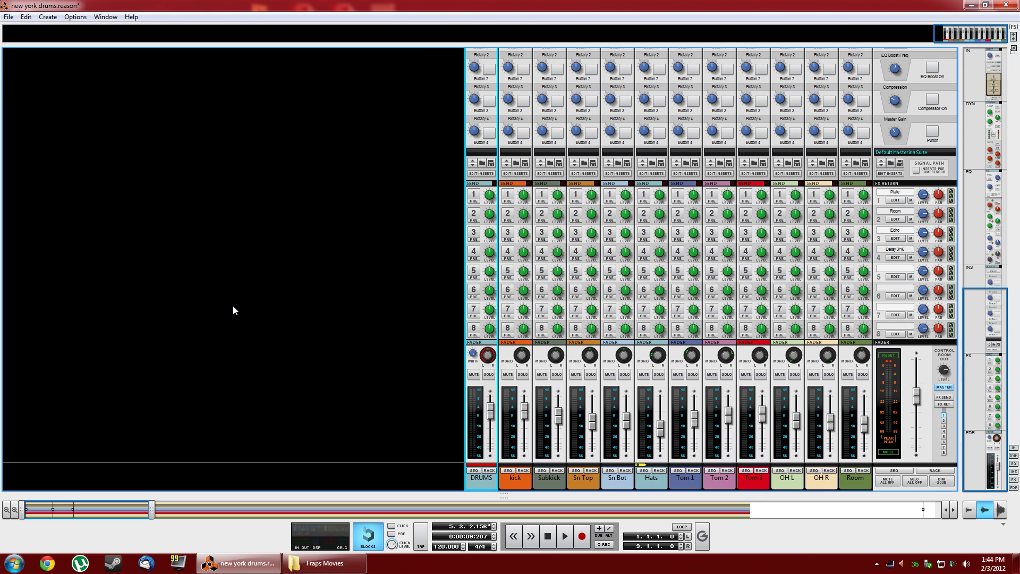
pyautogui.press('F6')
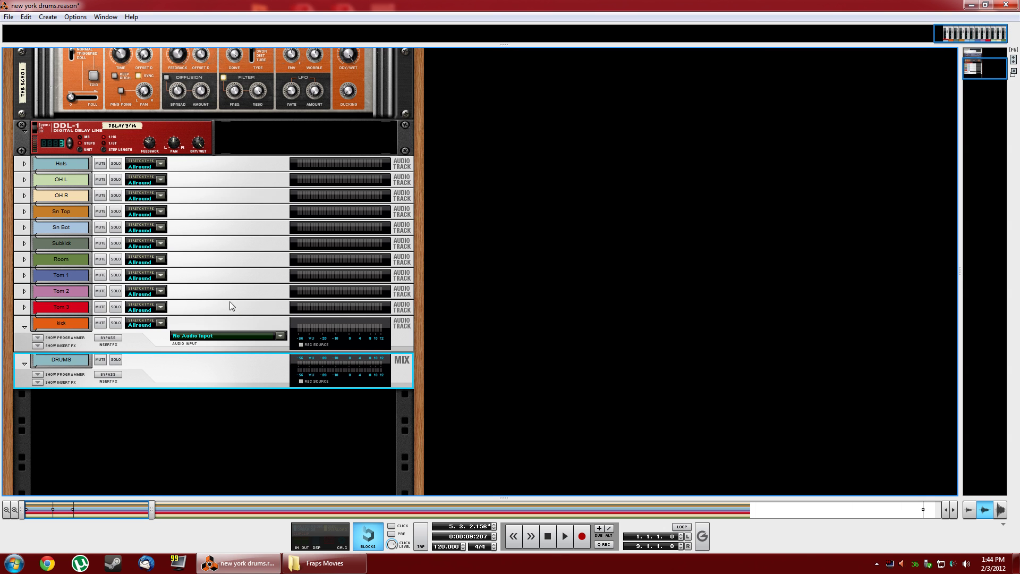
# Step: Select the DRUMS mix channel in the rack and open its empty insert FX section
pyautogui.click(24, 164)
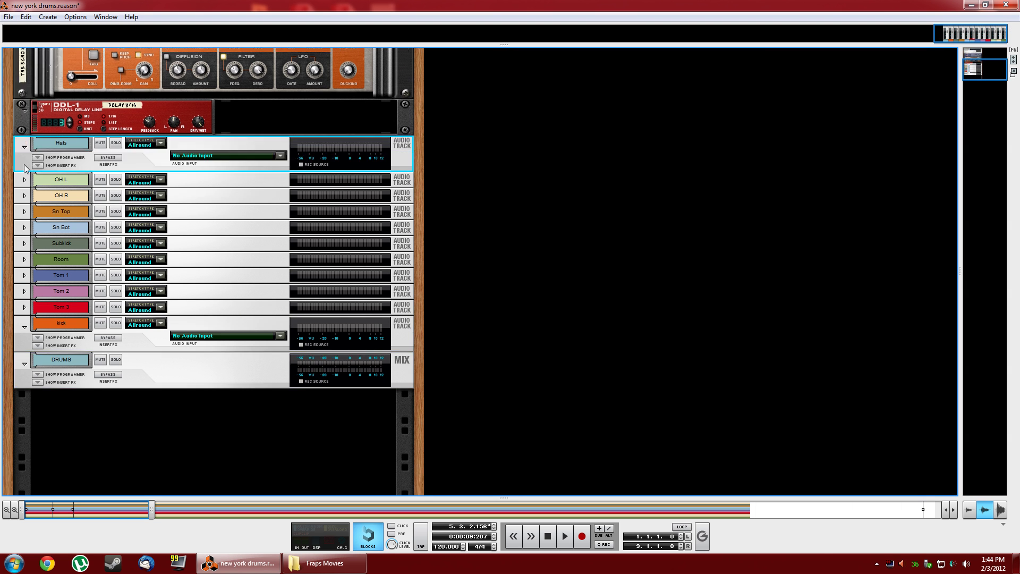
pyautogui.click(27, 380)
pyautogui.click(38, 382)
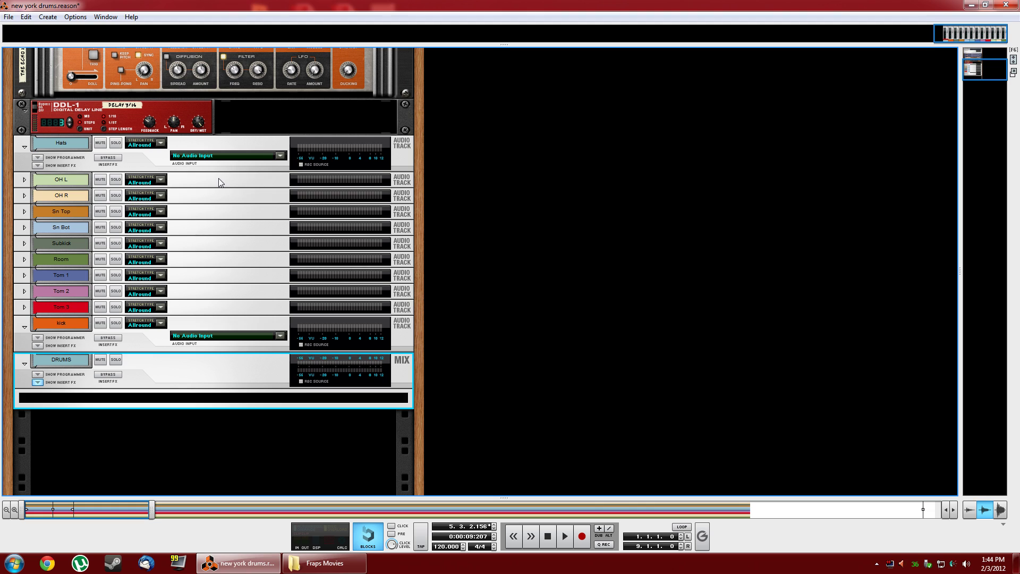
pyautogui.click(113, 183)
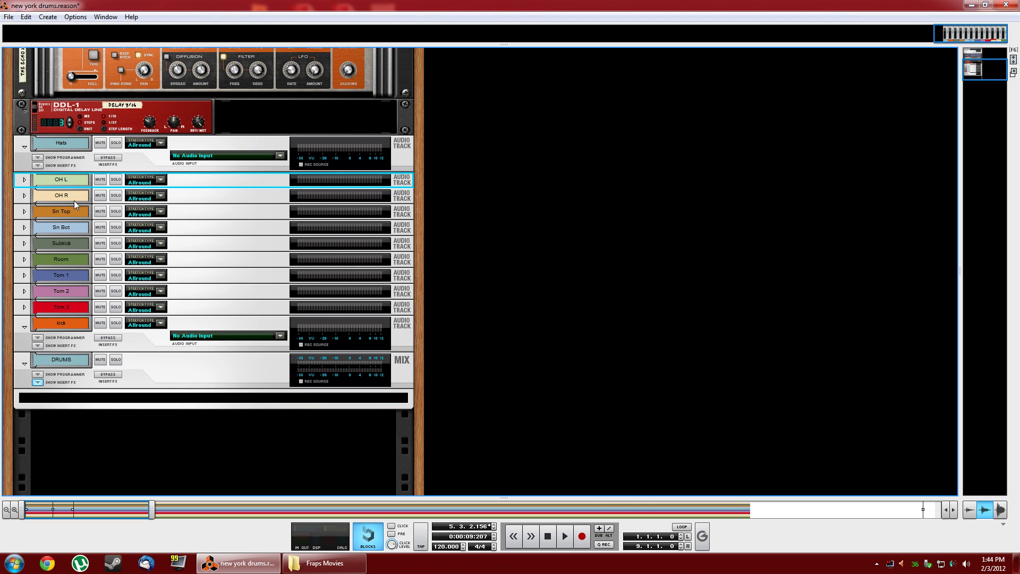
# Step: Add a Spider Audio Merger & Splitter to DRUMS and duplicate it twice with Ctrl+D
pyautogui.rightClick(82, 400)
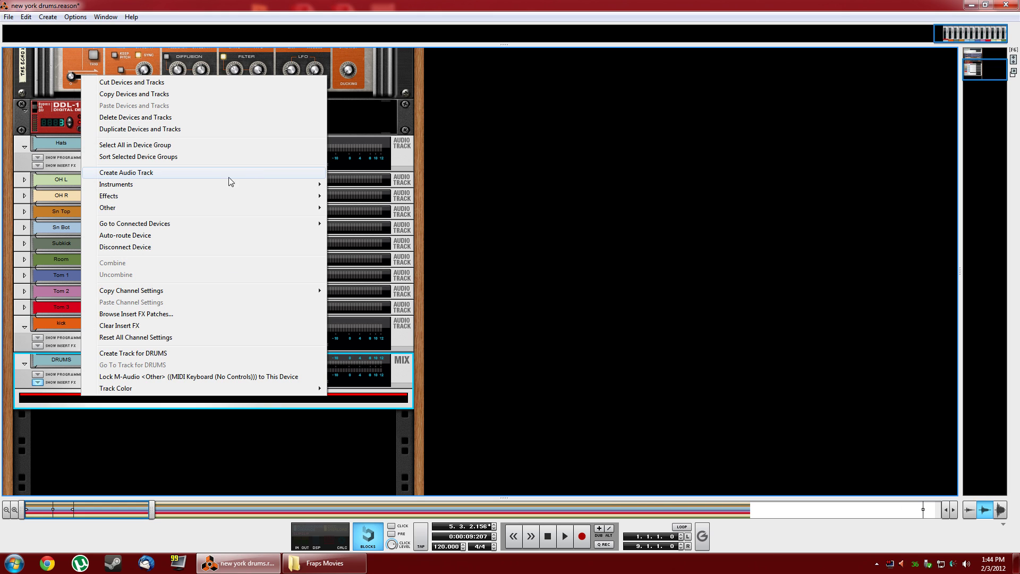
pyautogui.moveTo(222, 212)
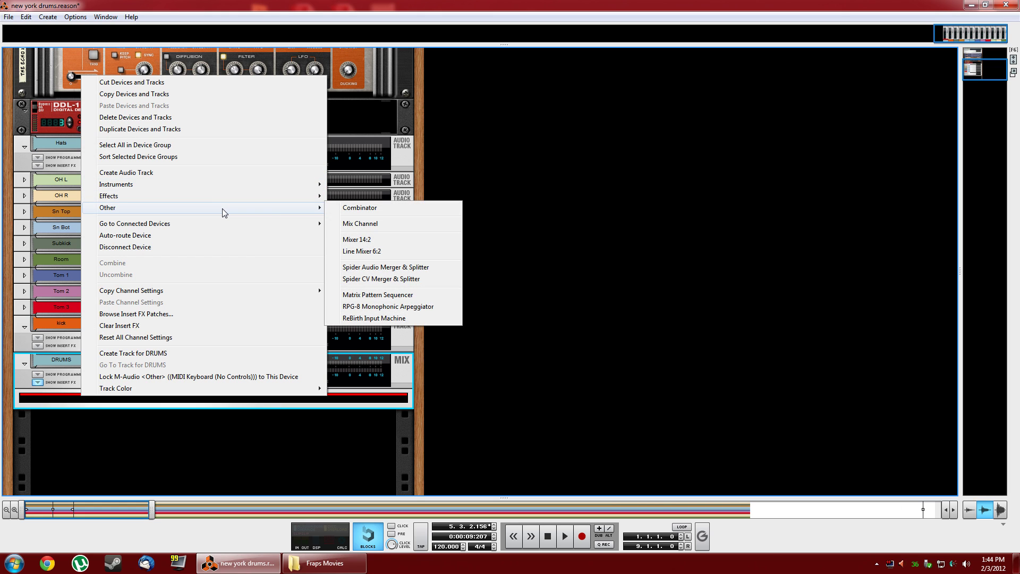
pyautogui.click(392, 268)
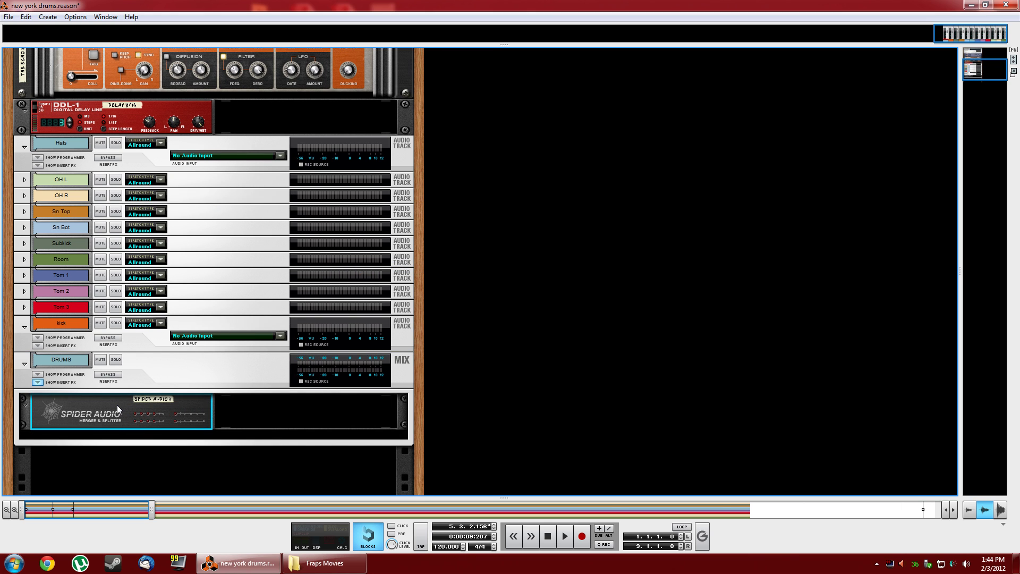
pyautogui.hotkey('ctrl', 'd')
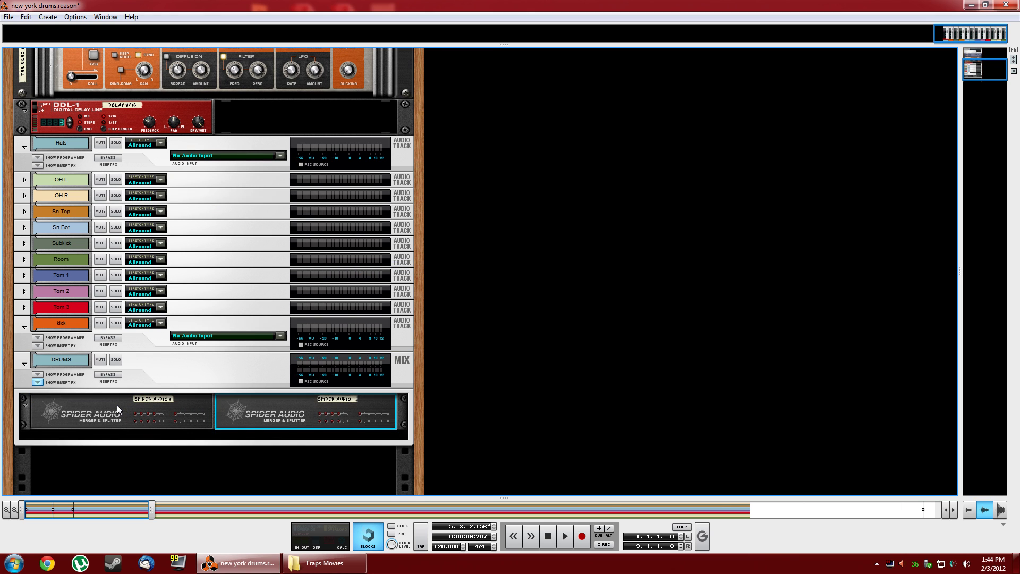
pyautogui.hotkey('ctrl', 'd')
pyautogui.hotkey('ctrl', 'd')
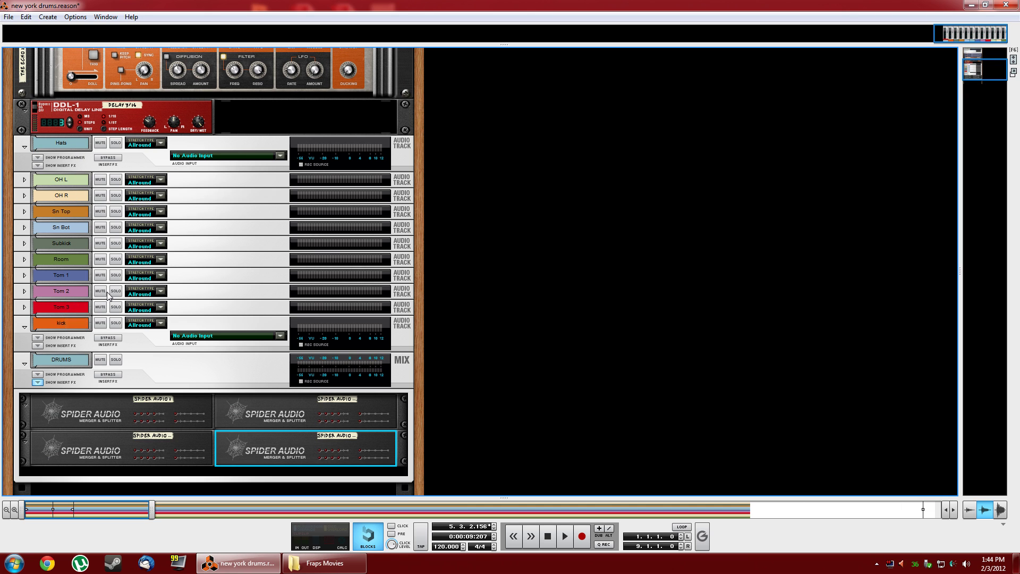
# Step: Flip the rack to its back and cable the Hats Direct Out into a Spider Audio merger input
pyautogui.press('Tab')
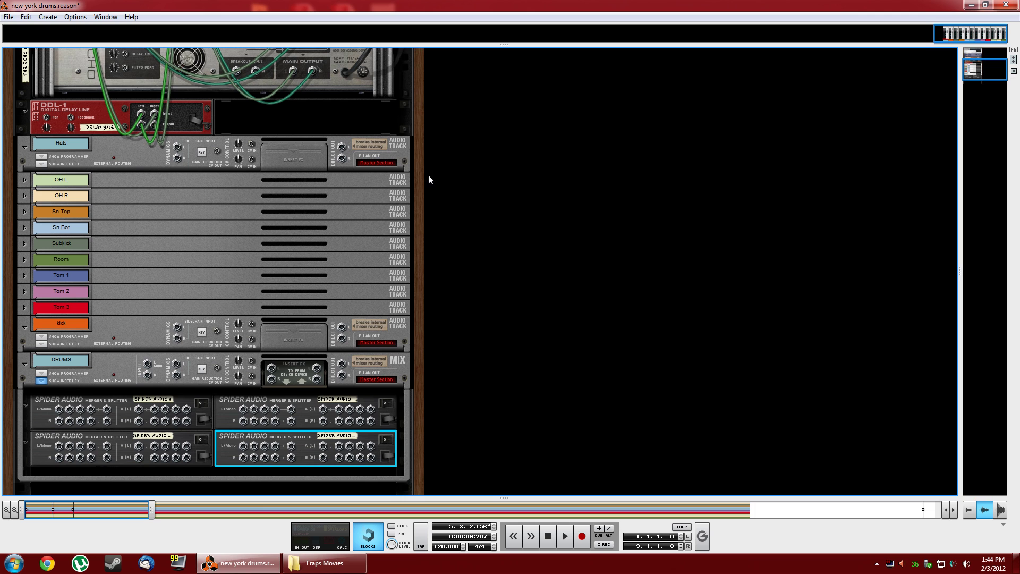
pyautogui.moveTo(342, 149); pyautogui.dragTo(59, 409)
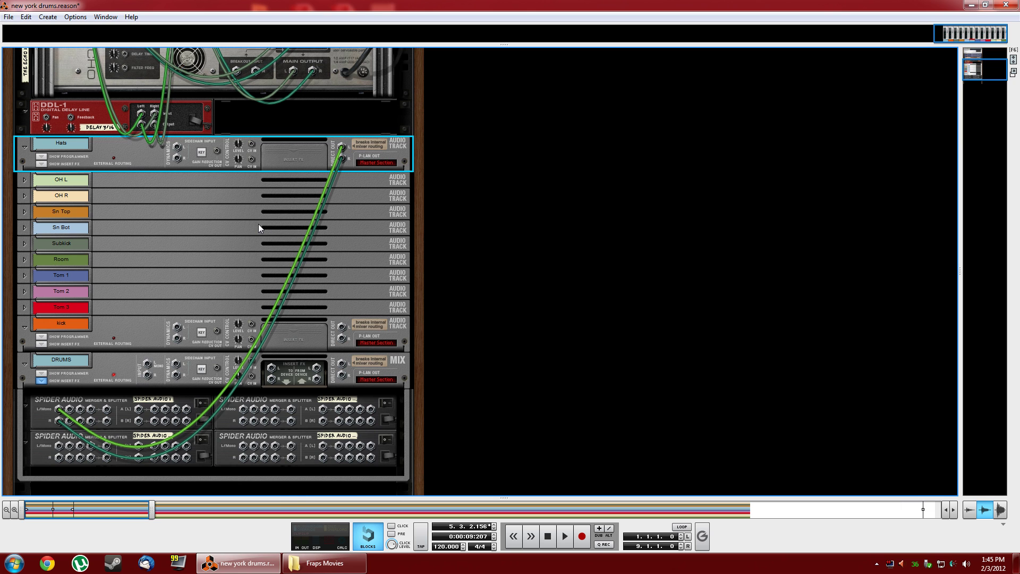
pyautogui.press('F7')
pyautogui.press('F6')
# Step: Start playback in the mixer and mute kick, Subkick, Sn Top, Sn Bot and Hats
pyautogui.press('F5')
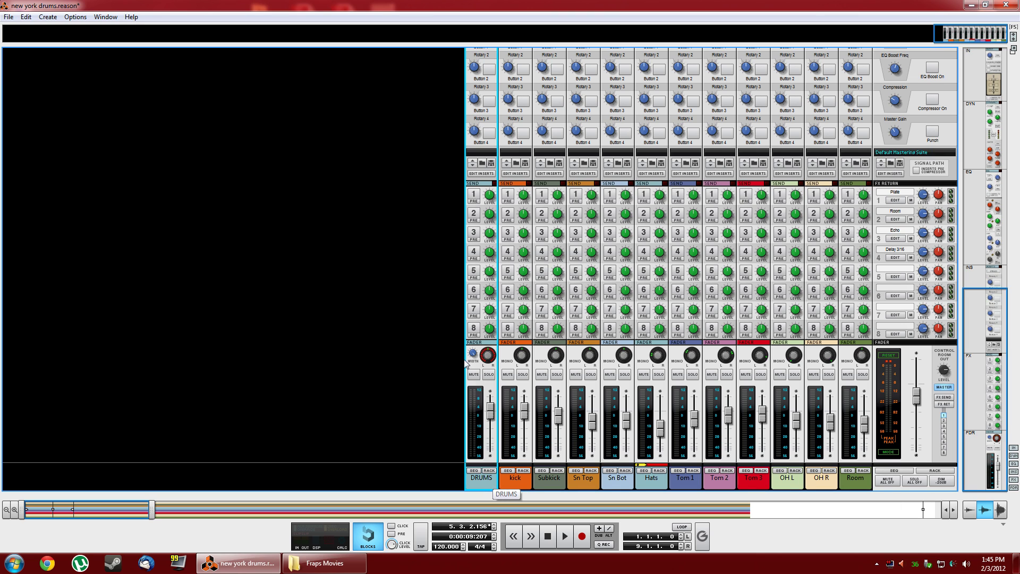
pyautogui.press('space')
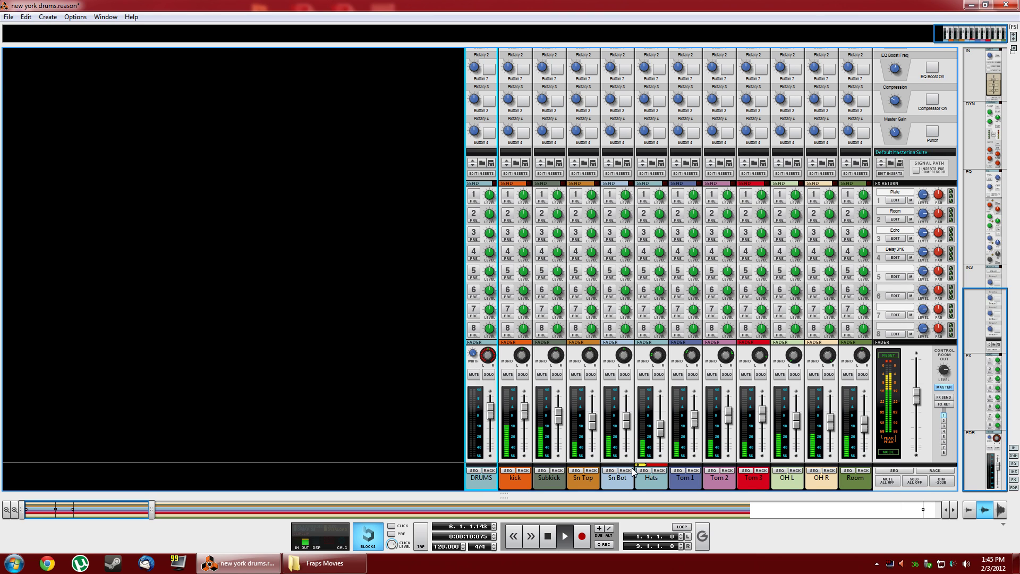
pyautogui.click(507, 374)
pyautogui.click(541, 374)
pyautogui.click(575, 373)
pyautogui.click(609, 374)
pyautogui.click(643, 374)
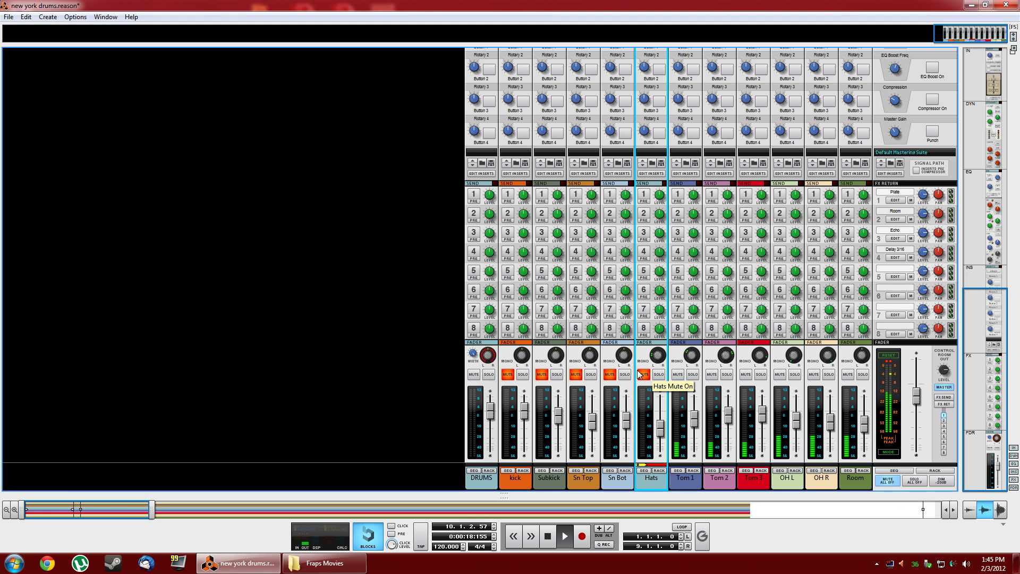
# Step: Unmute Hats, Sn Bot, Sn Top, Subkick and kick so all channels play again
pyautogui.click(643, 373)
pyautogui.click(609, 374)
pyautogui.click(575, 374)
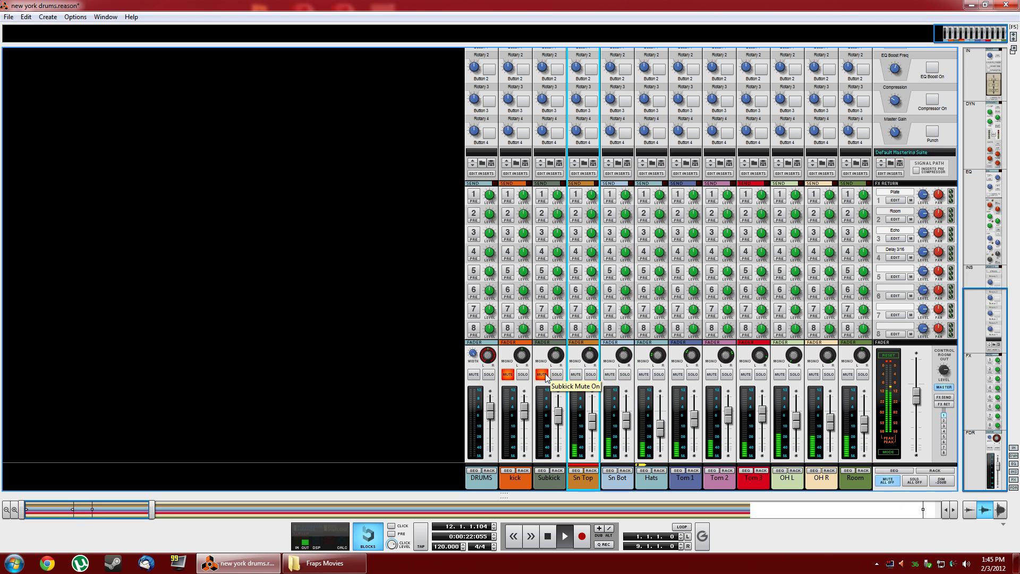
pyautogui.click(542, 374)
pyautogui.click(507, 374)
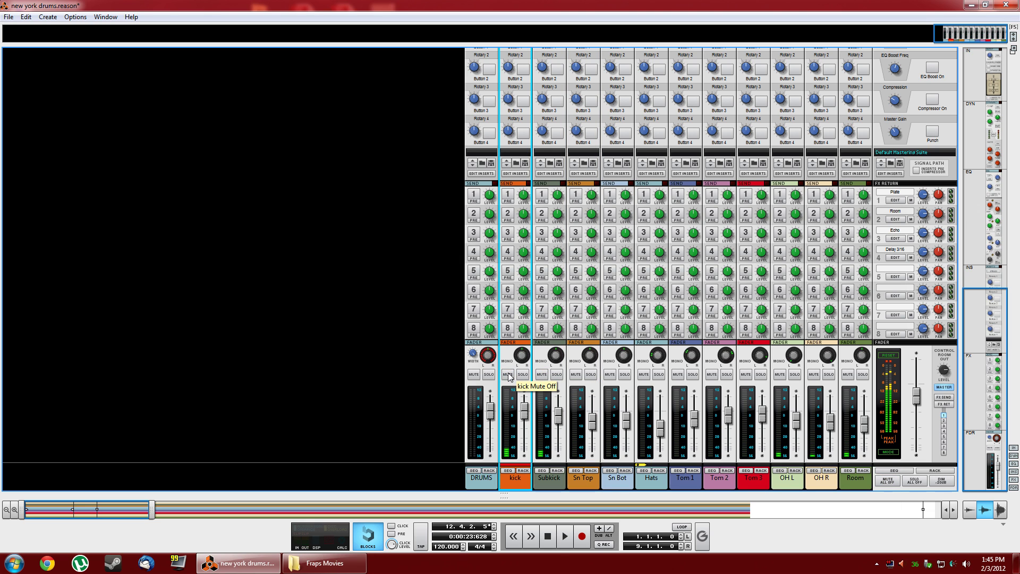
# Step: Show the rack alone, flip it to the back, and cable a Spider Audio merger toward DRUMS
pyautogui.press('F6')
pyautogui.press('F7')
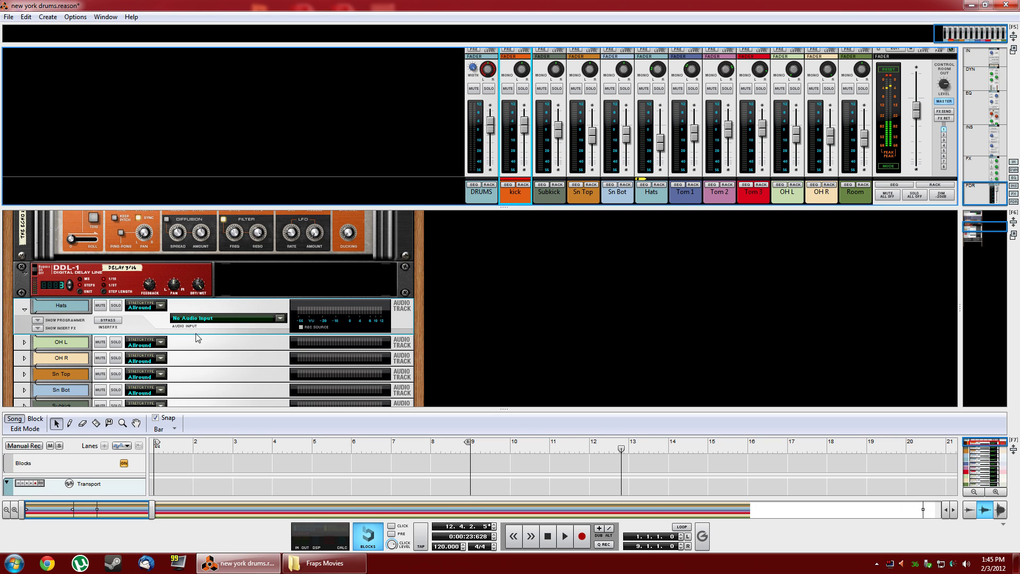
pyautogui.scroll(-5, 199, 334)
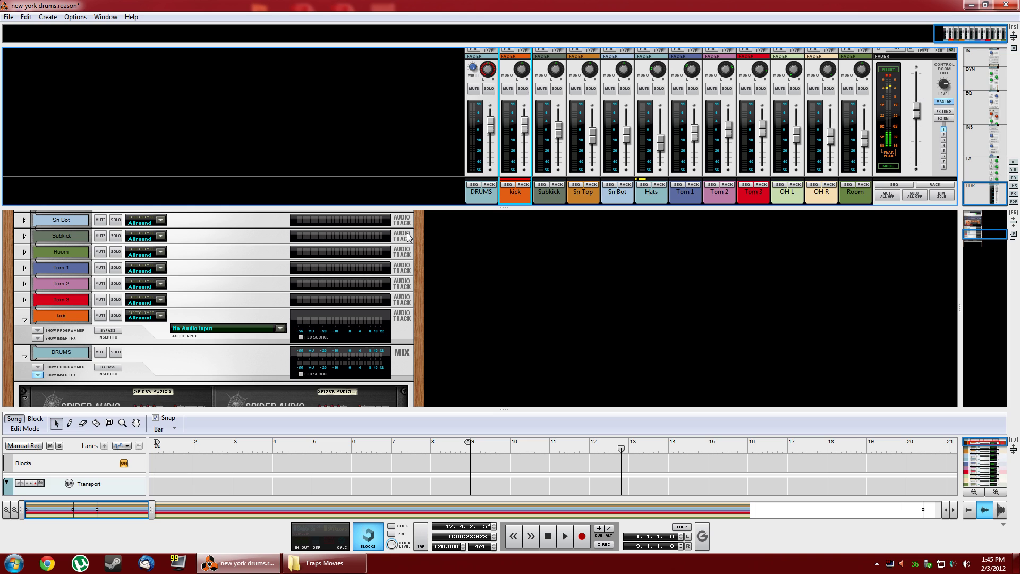
pyautogui.press('F5')
pyautogui.press('F7')
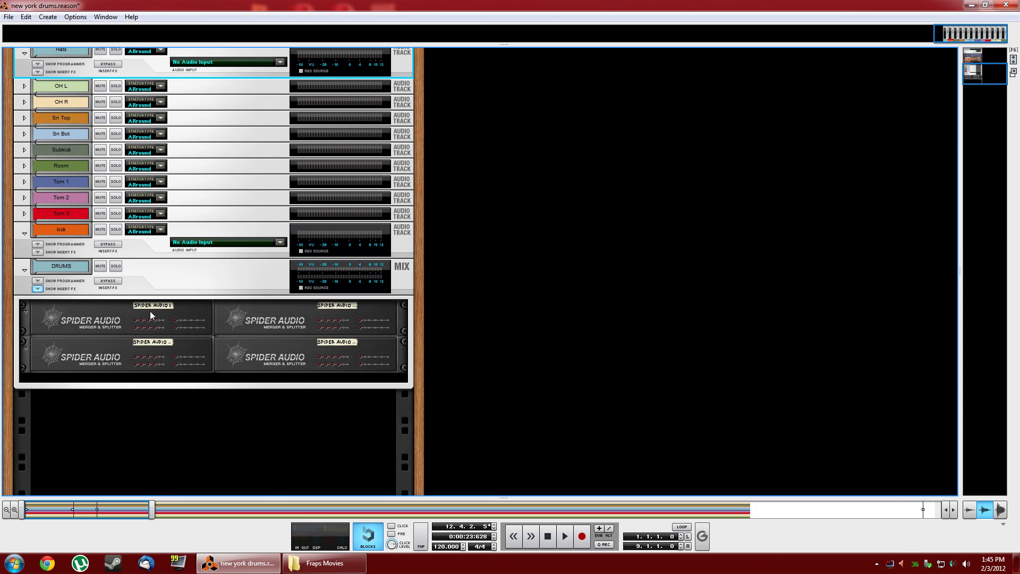
pyautogui.press('Tab')
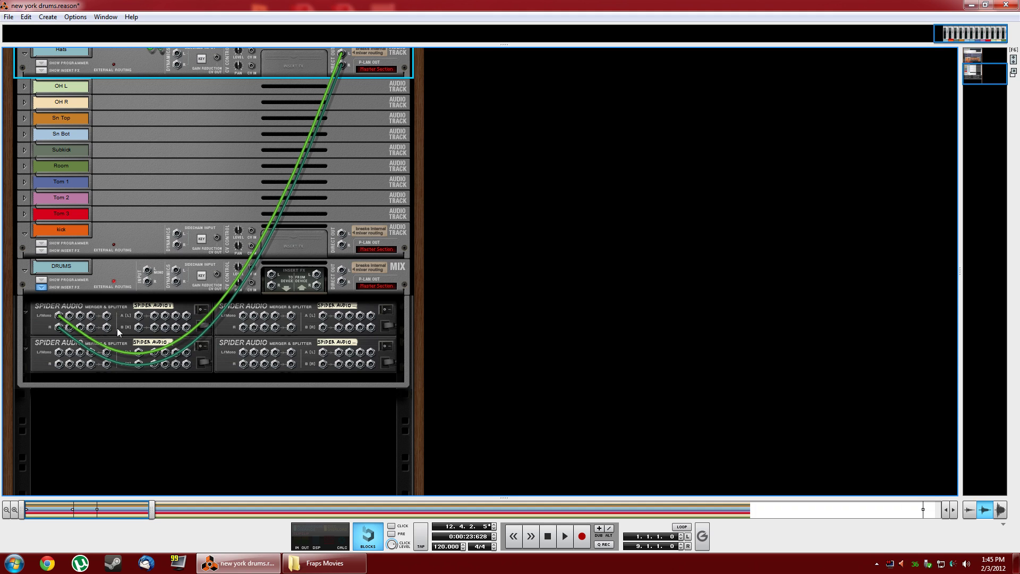
pyautogui.moveTo(107, 315); pyautogui.dragTo(148, 270)
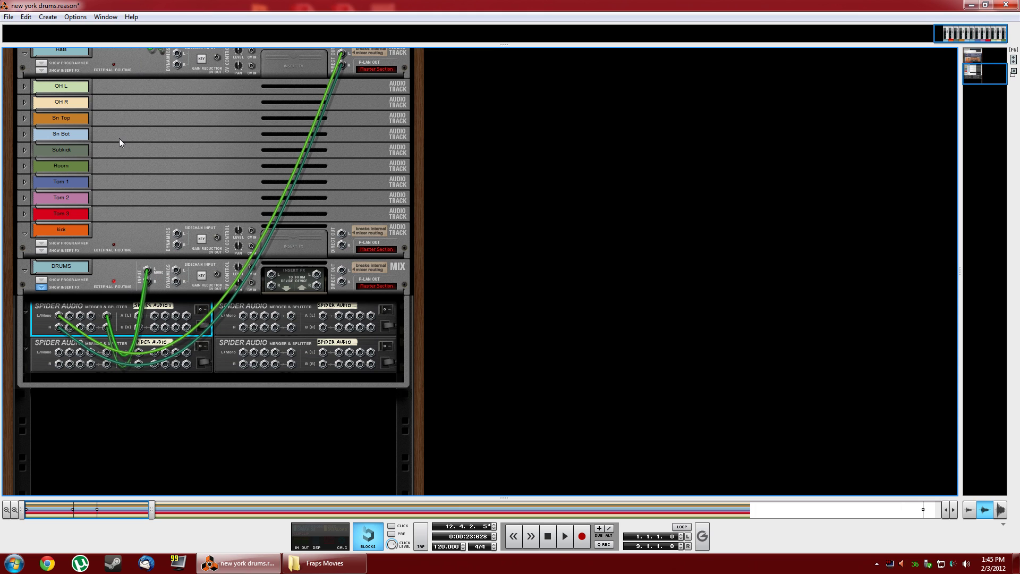
# Step: Cable the OH L and OH R Direct Outs into the Spider Audio merger
pyautogui.scroll(3, 120, 138)
pyautogui.click(24, 129)
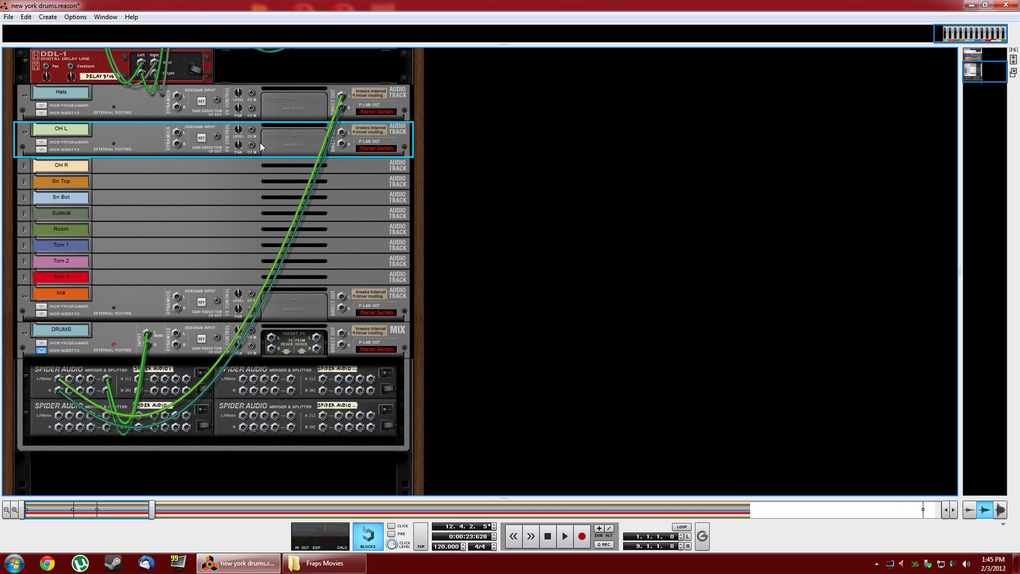
pyautogui.moveTo(342, 133); pyautogui.dragTo(82, 381)
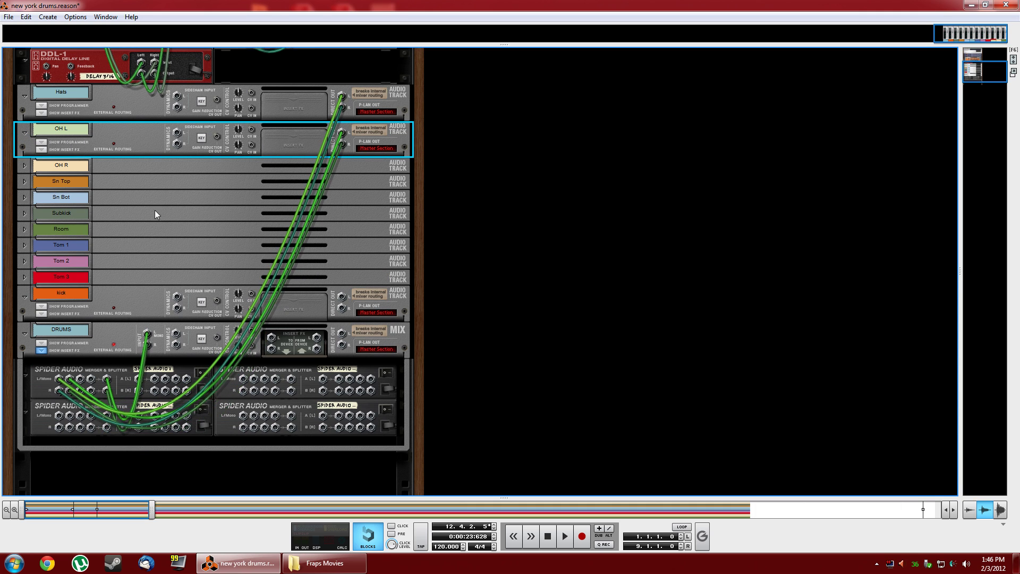
pyautogui.click(24, 166)
pyautogui.moveTo(341, 169); pyautogui.dragTo(69, 399)
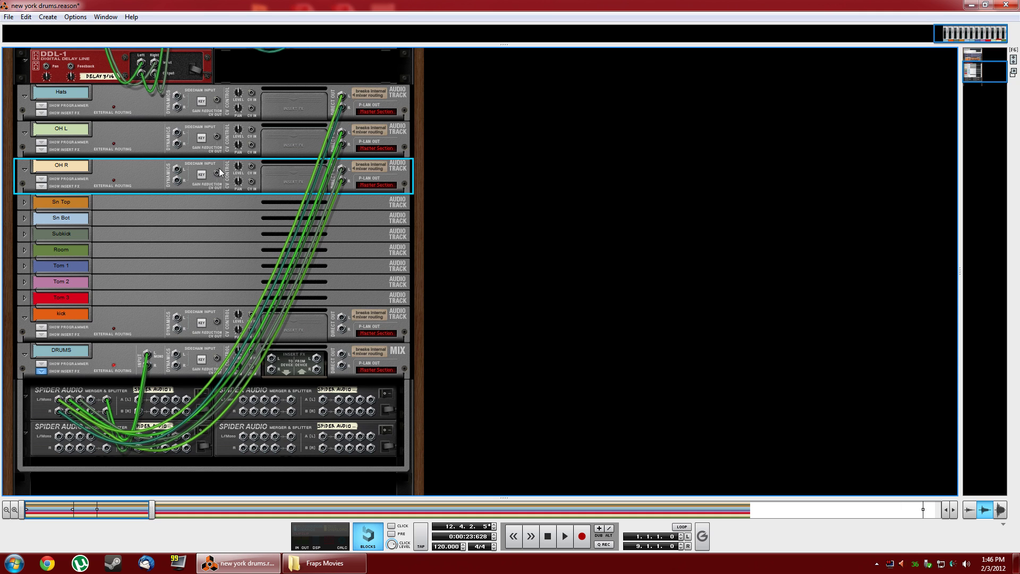
# Step: Patch Sn Top's Direct Out into the merger and unplug the cable from the DRUMS input
pyautogui.press('Tab')
pyautogui.press('Tab')
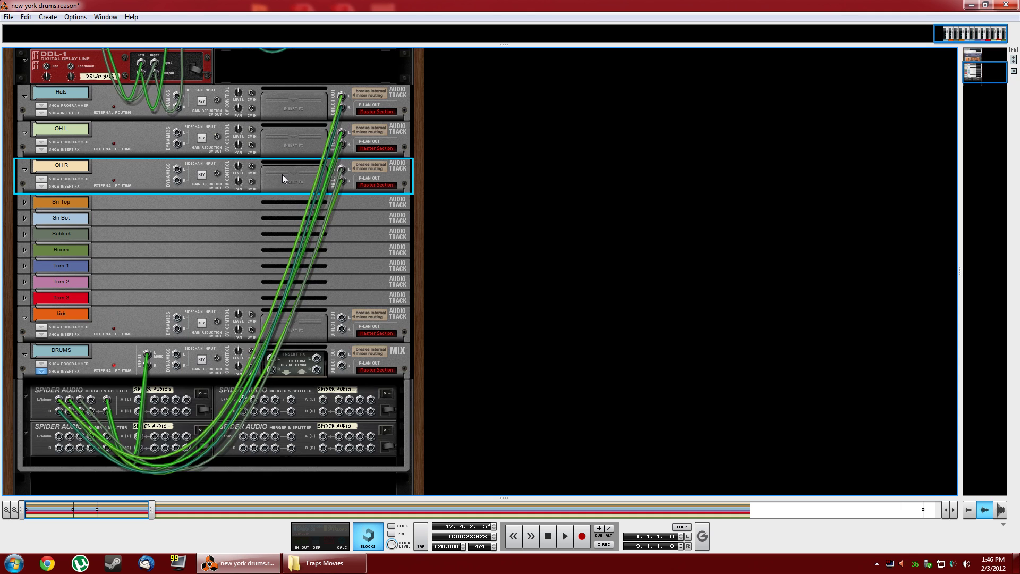
pyautogui.click(24, 202)
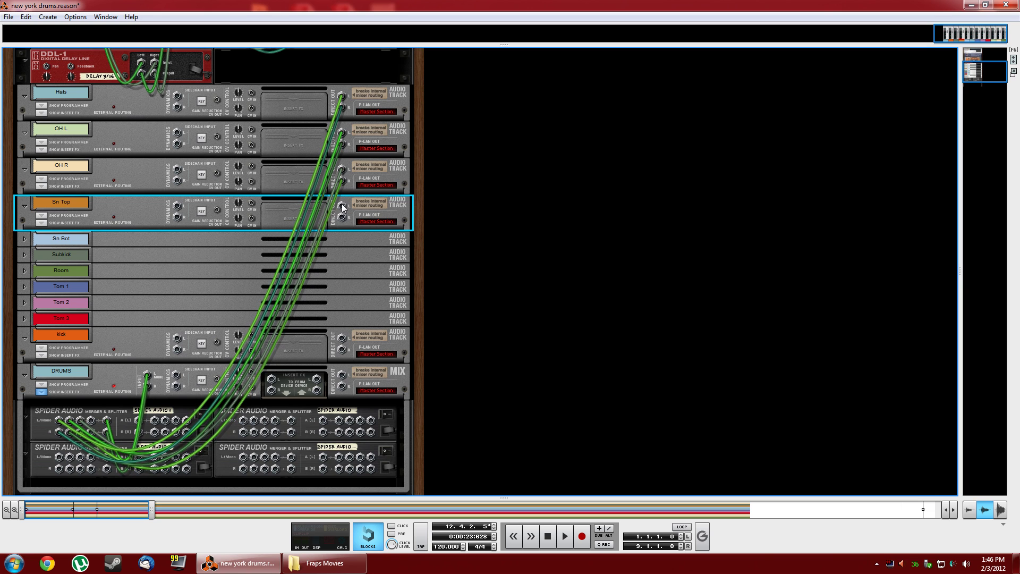
pyautogui.moveTo(340, 213); pyautogui.dragTo(341, 206)
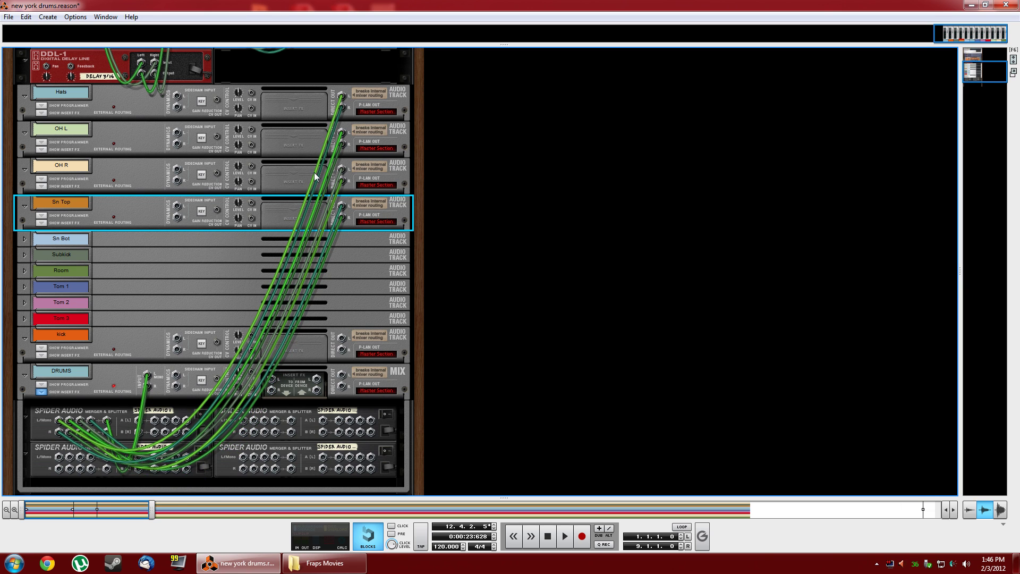
pyautogui.scroll(-3, 167, 304)
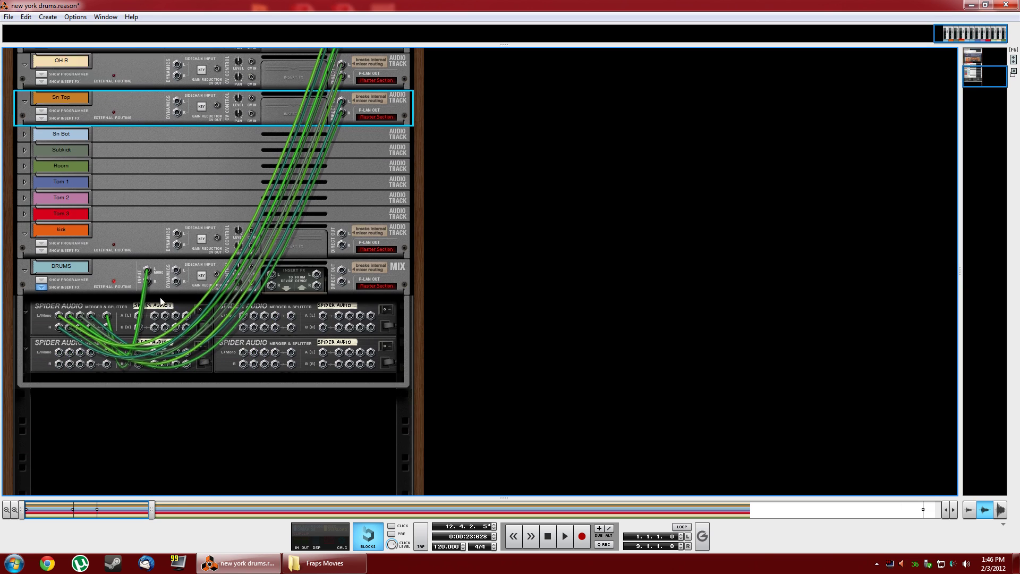
pyautogui.moveTo(144, 273); pyautogui.dragTo(125, 298)
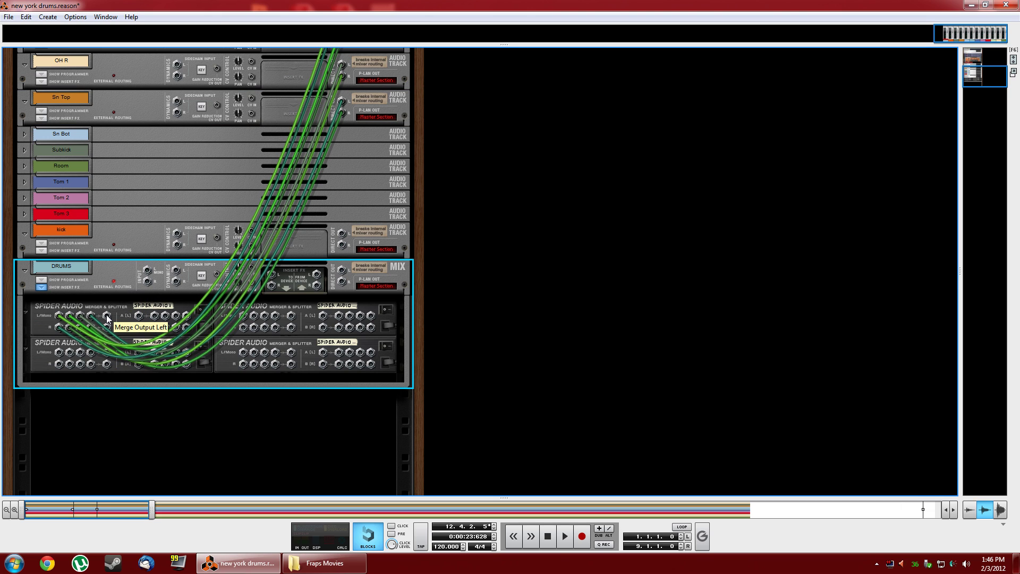
# Step: Cable the merger's left output, then patch the Sn Bot and Subkick Direct Outs into the merger
pyautogui.moveTo(106, 314); pyautogui.dragTo(59, 353)
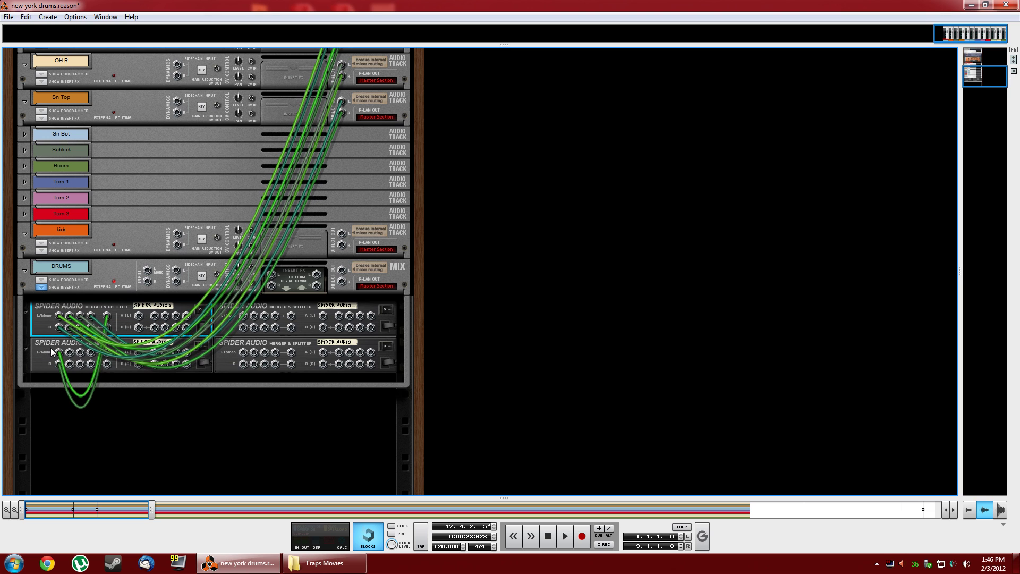
pyautogui.click(24, 133)
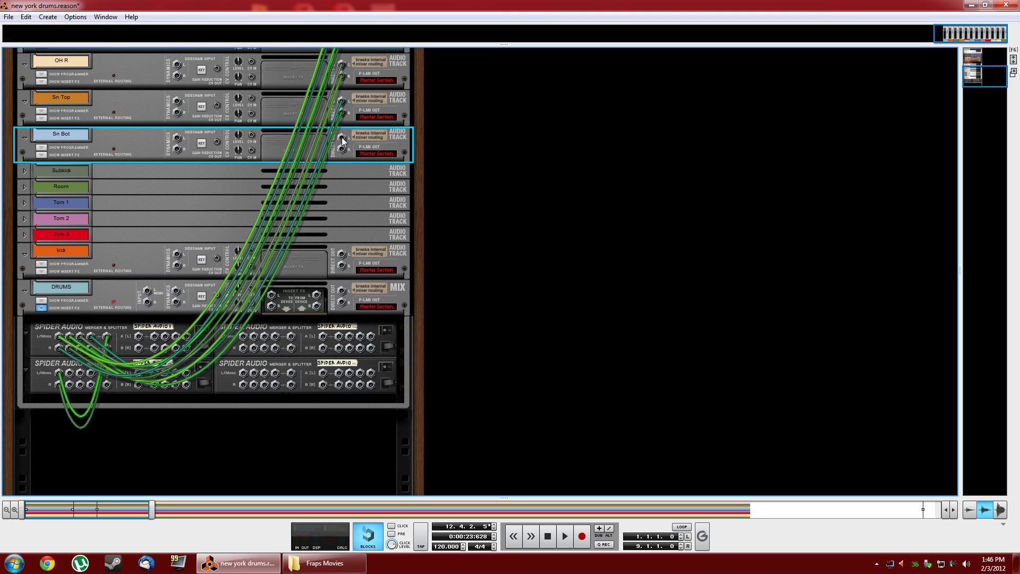
pyautogui.moveTo(342, 138); pyautogui.dragTo(69, 373)
pyautogui.click(24, 171)
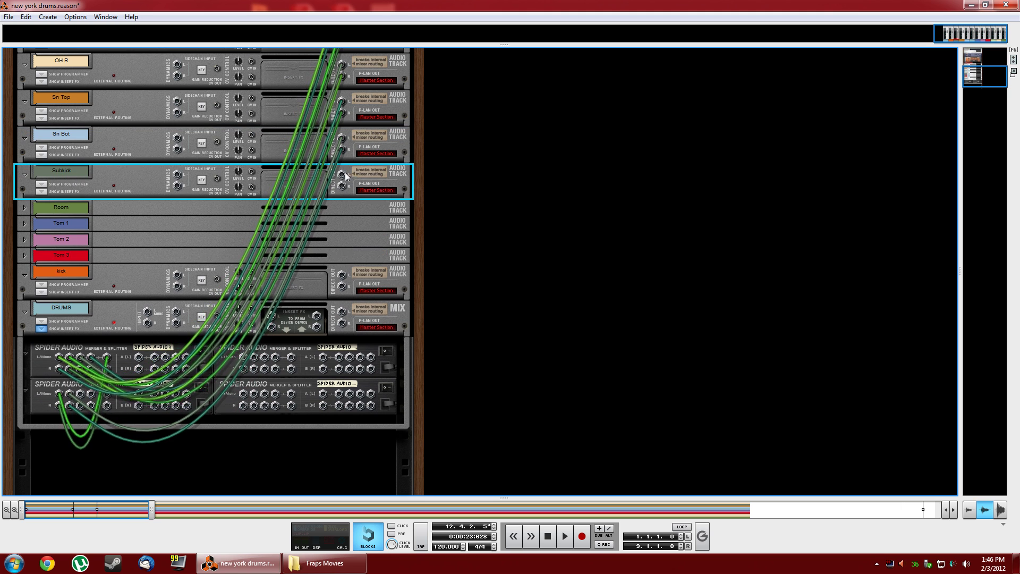
pyautogui.moveTo(345, 175); pyautogui.dragTo(80, 405)
# Step: Patch the Room, Tom 1, Tom 2 and Tom 3 Direct Outs into Spider Audio merger inputs
pyautogui.click(25, 207)
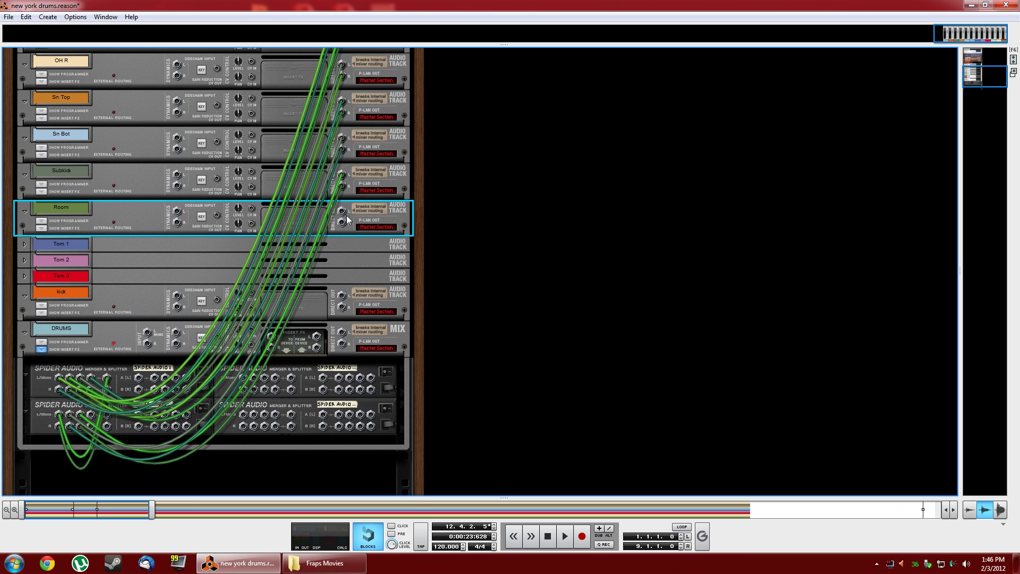
pyautogui.moveTo(342, 221); pyautogui.dragTo(244, 377)
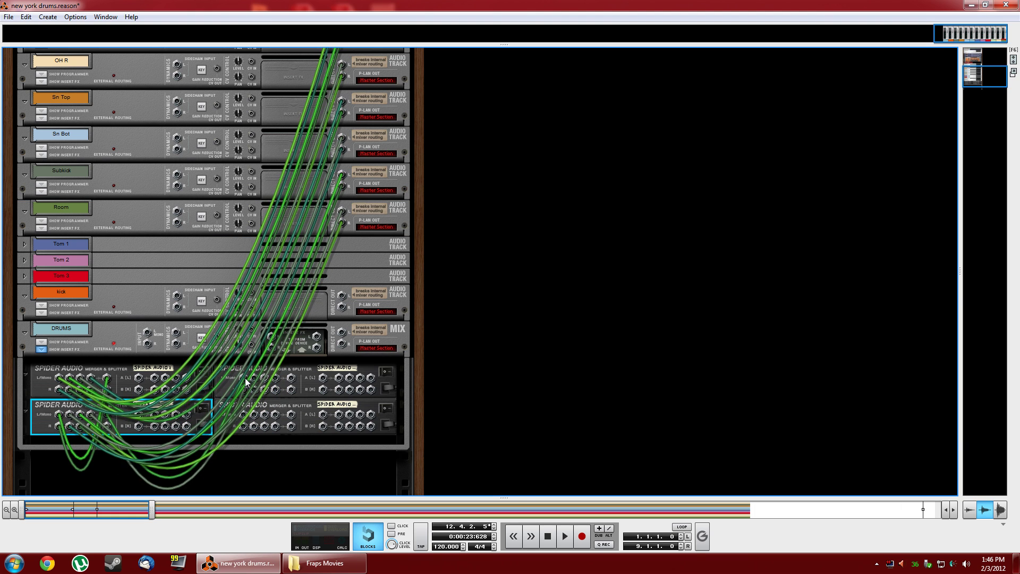
pyautogui.click(25, 242)
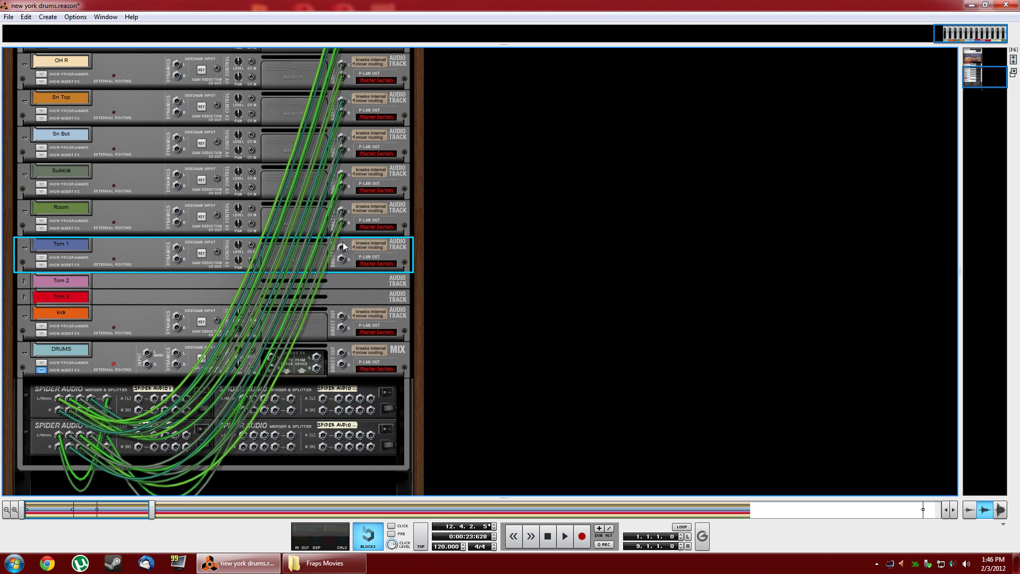
pyautogui.moveTo(341, 247); pyautogui.dragTo(254, 399)
pyautogui.click(85, 283)
pyautogui.click(21, 282)
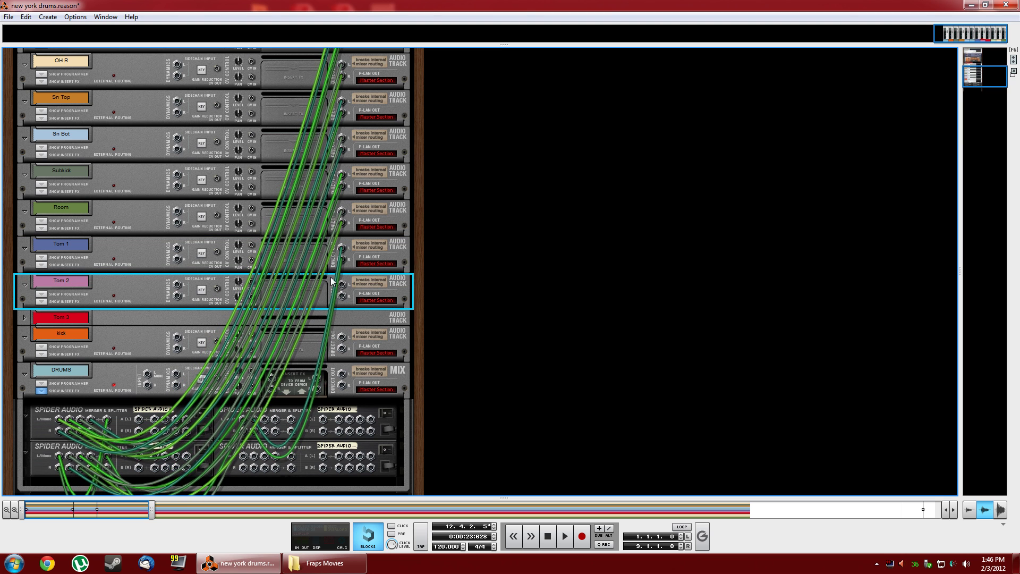
pyautogui.moveTo(341, 284); pyautogui.dragTo(246, 421)
pyautogui.click(24, 317)
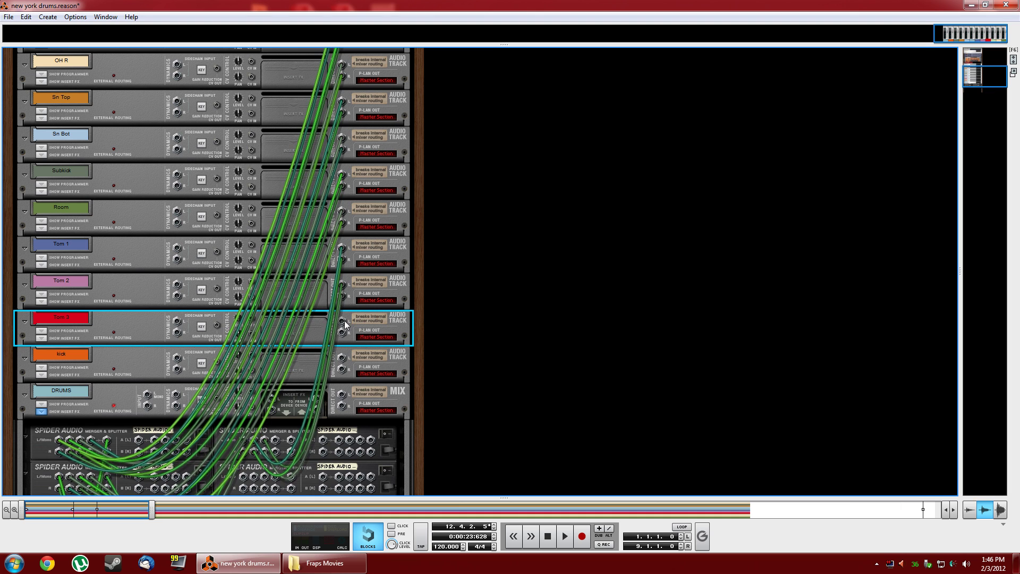
pyautogui.moveTo(342, 321); pyautogui.dragTo(277, 444)
# Step: Cable the upper merger output and kick out into the lower Spider, then its output into DRUMS
pyautogui.scroll(-3, 294, 422)
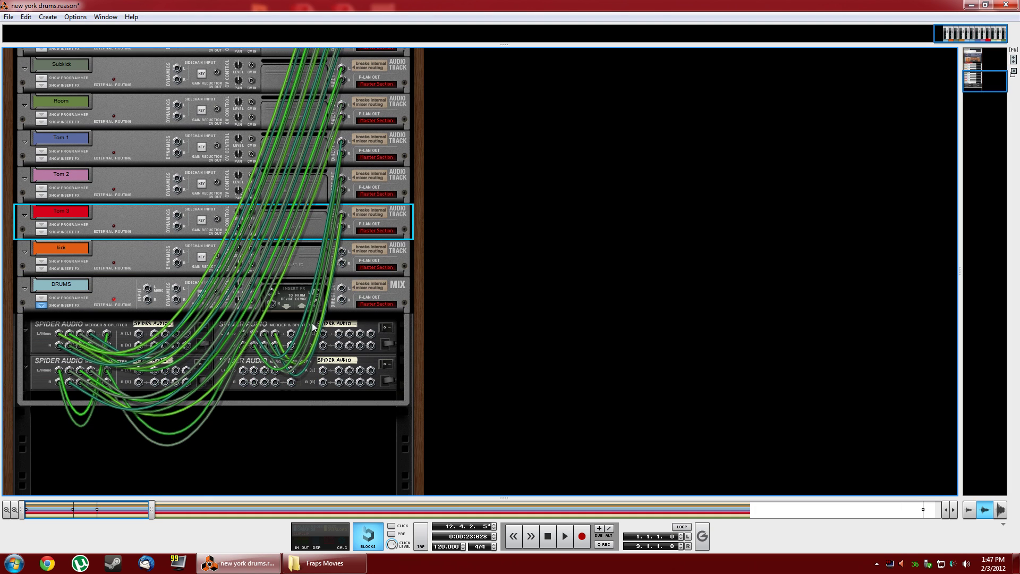
pyautogui.moveTo(291, 333); pyautogui.dragTo(243, 370)
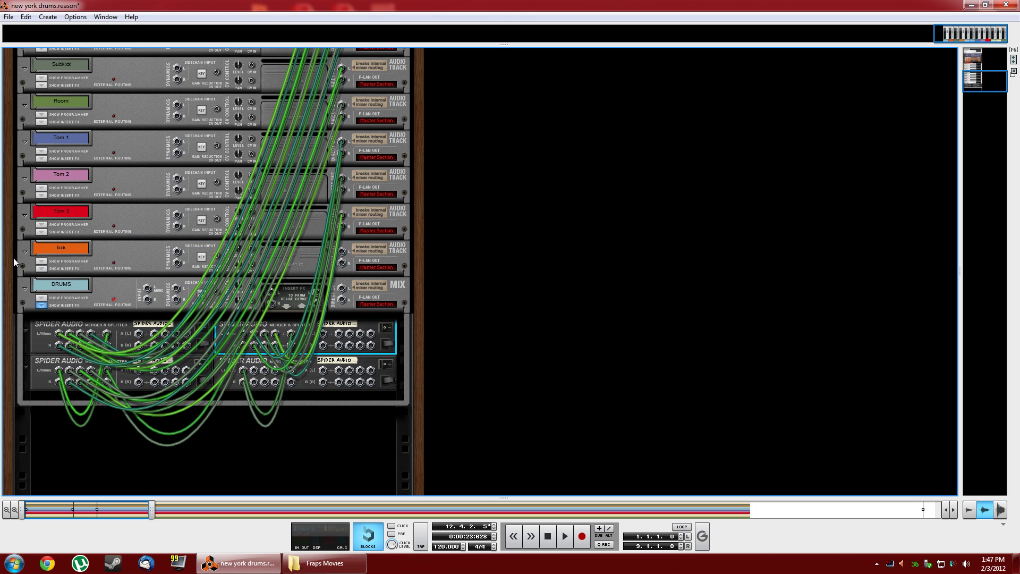
pyautogui.moveTo(342, 252); pyautogui.dragTo(77, 317)
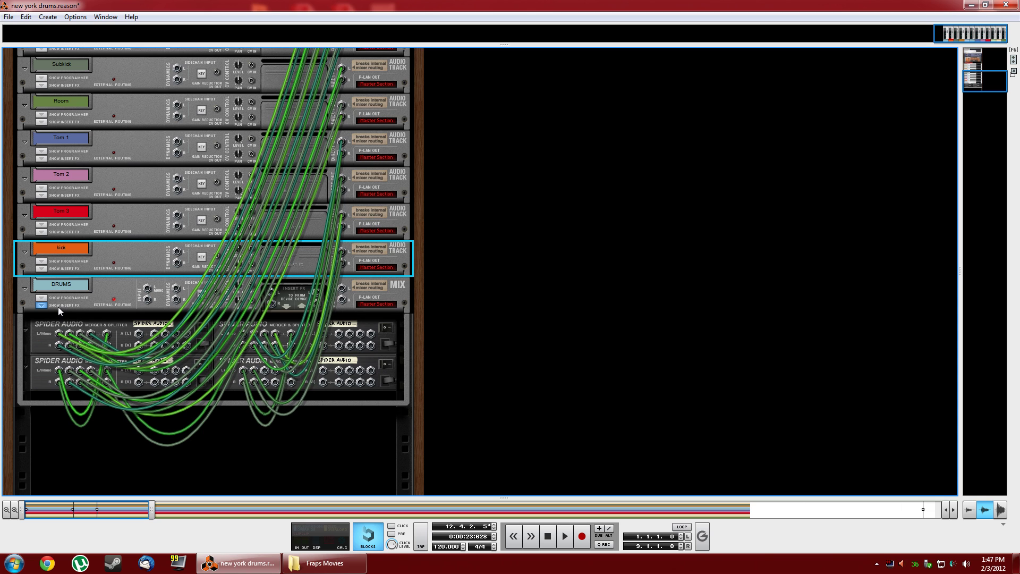
pyautogui.moveTo(291, 370); pyautogui.dragTo(147, 365)
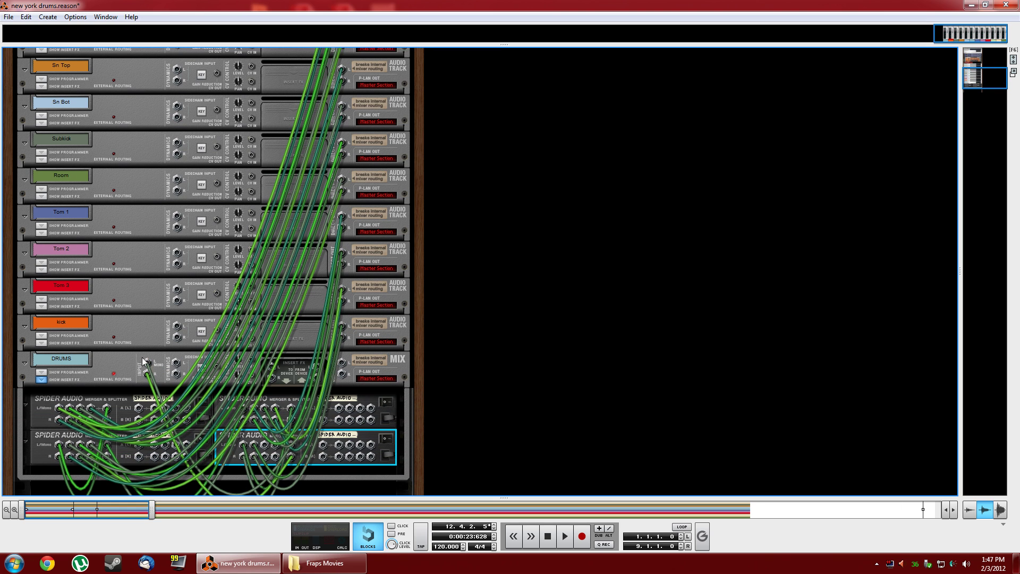
# Step: Flip the rack to its front, show the mixer and sequencer, and start playback
pyautogui.press('Tab')
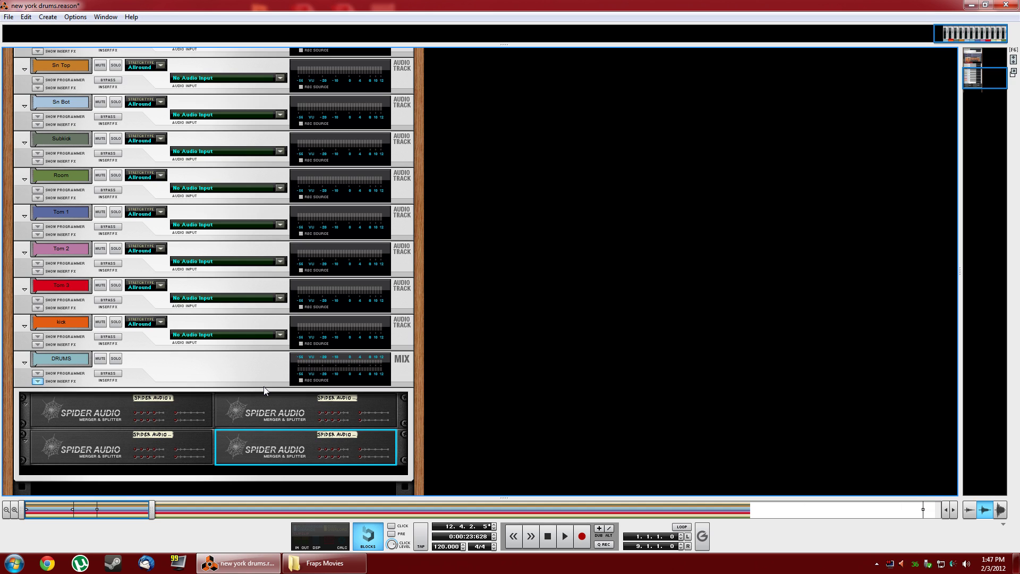
pyautogui.press('F5')
pyautogui.press('F7')
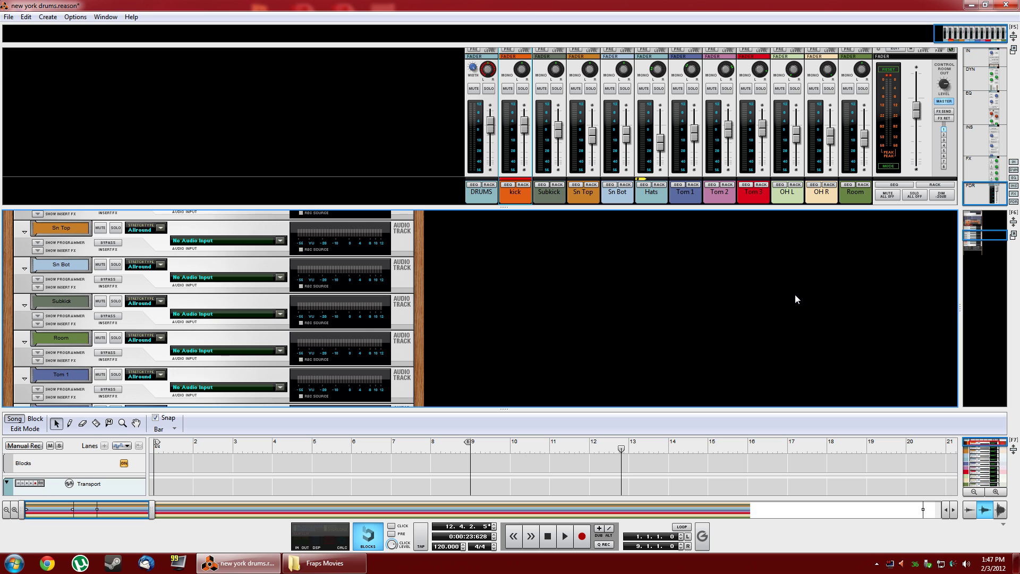
pyautogui.press('space')
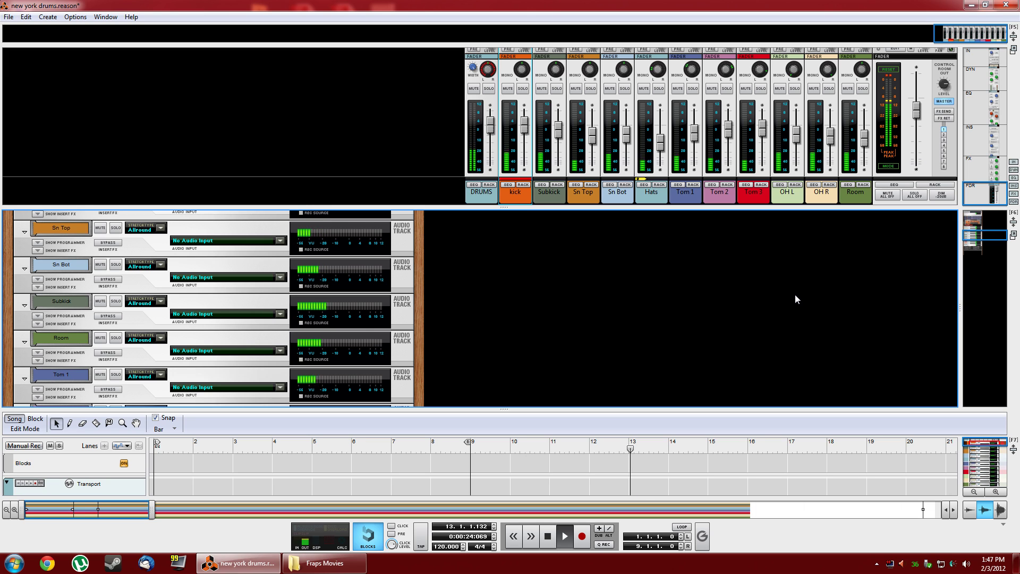
# Step: Mute and unmute the DRUMS channel to compare, then stop near bar 21 and show the rack
pyautogui.click(474, 89)
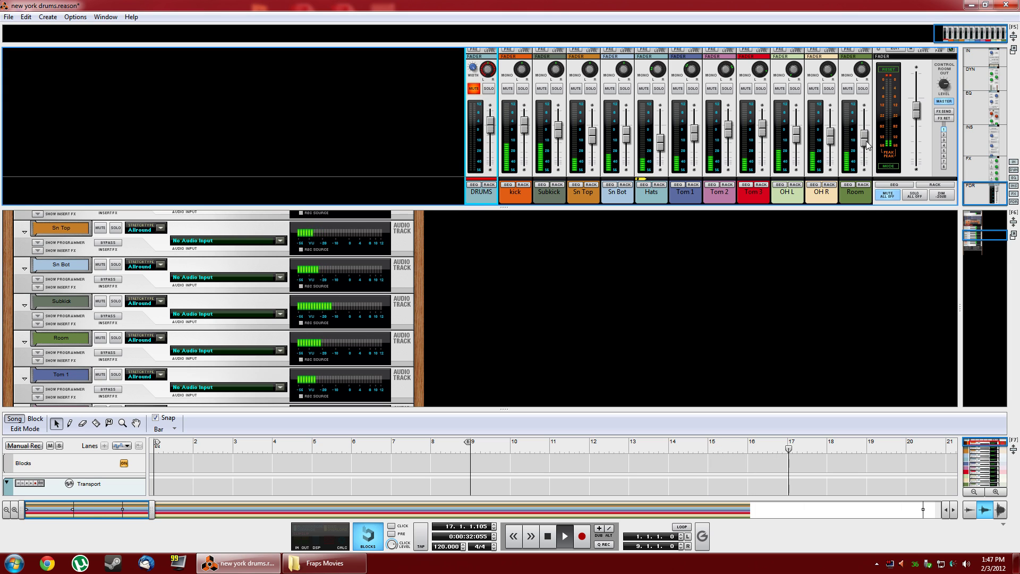
pyautogui.click(473, 89)
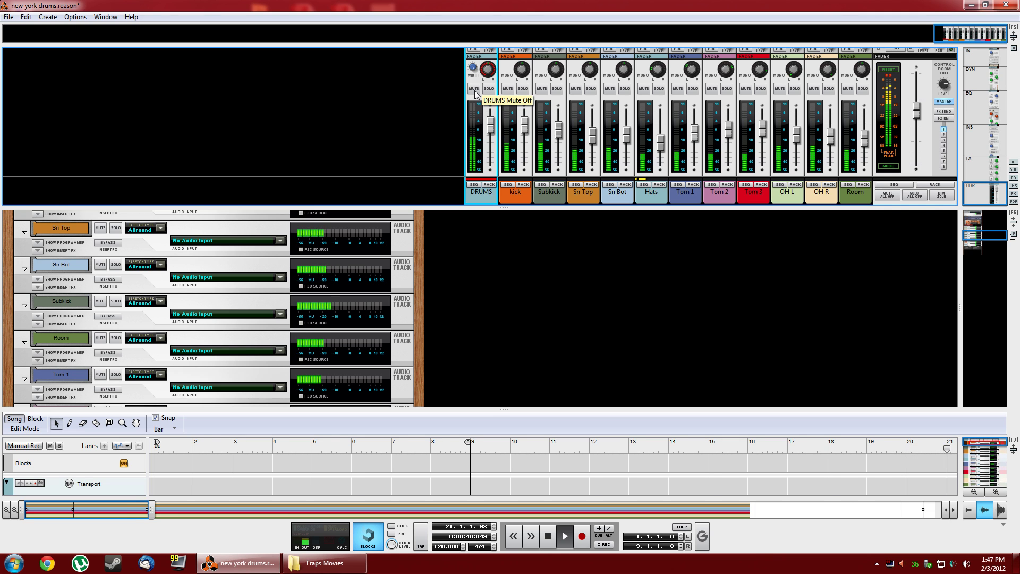
pyautogui.press('space')
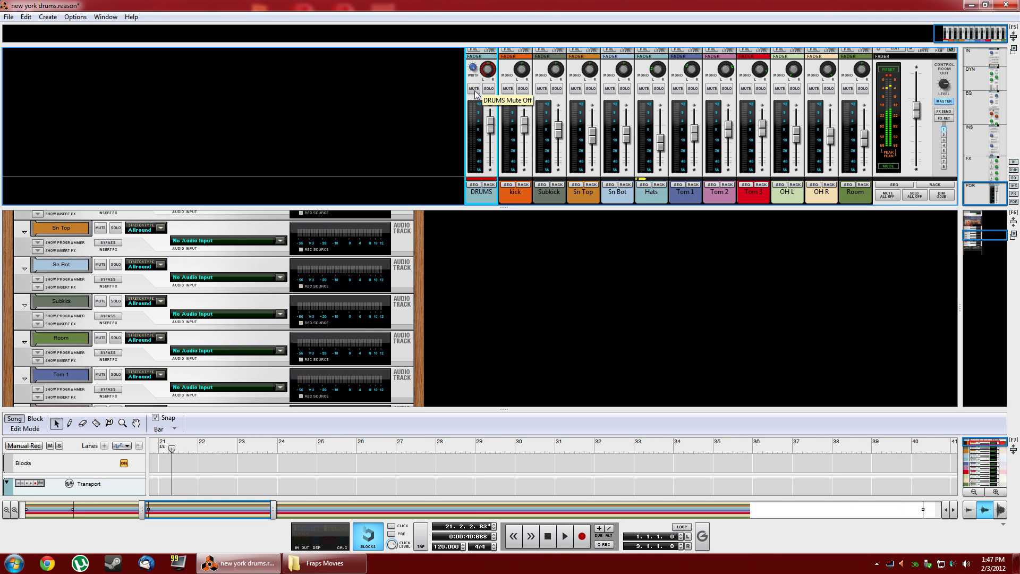
pyautogui.press('F5')
pyautogui.press('F6')
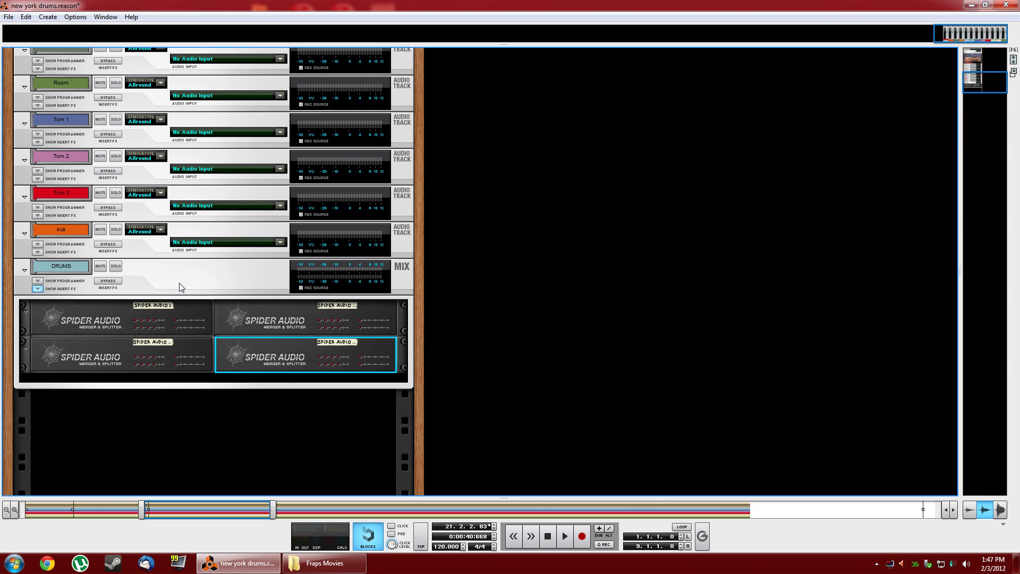
# Step: Add a Mix Channel from the rear rack's Other menu and rename it COMP DRUMS
pyautogui.press('Tab')
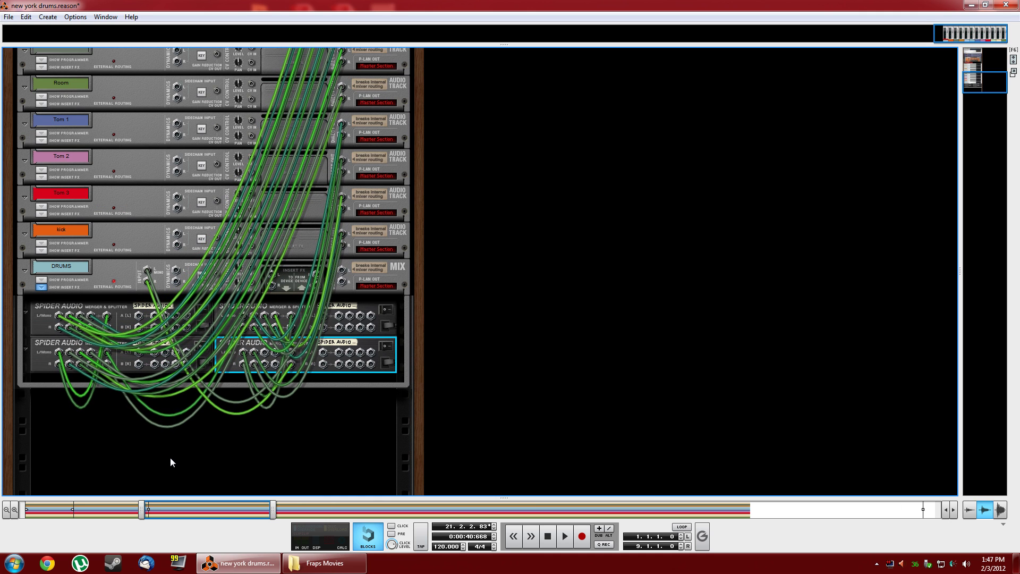
pyautogui.rightClick(170, 459)
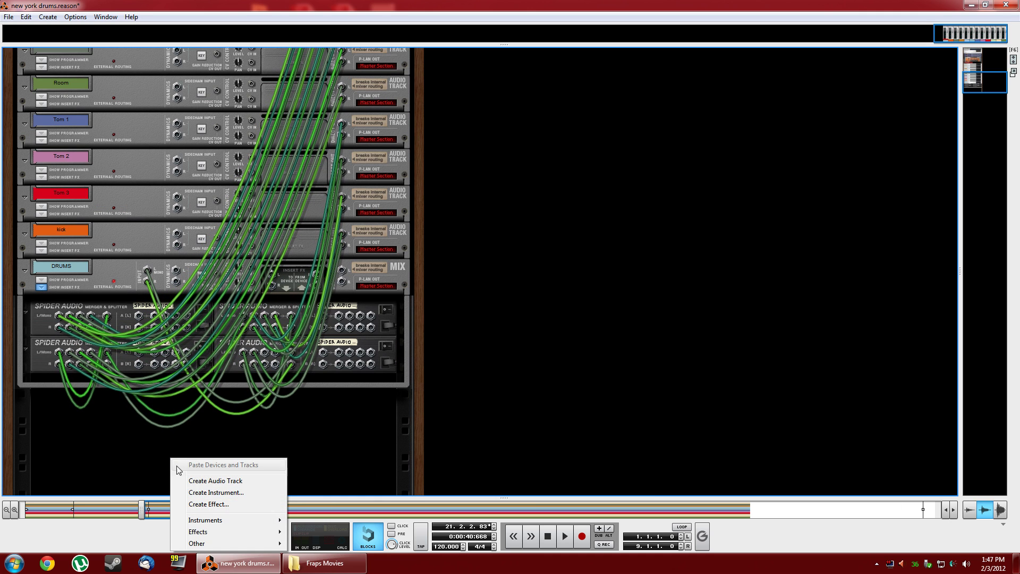
pyautogui.moveTo(228, 542)
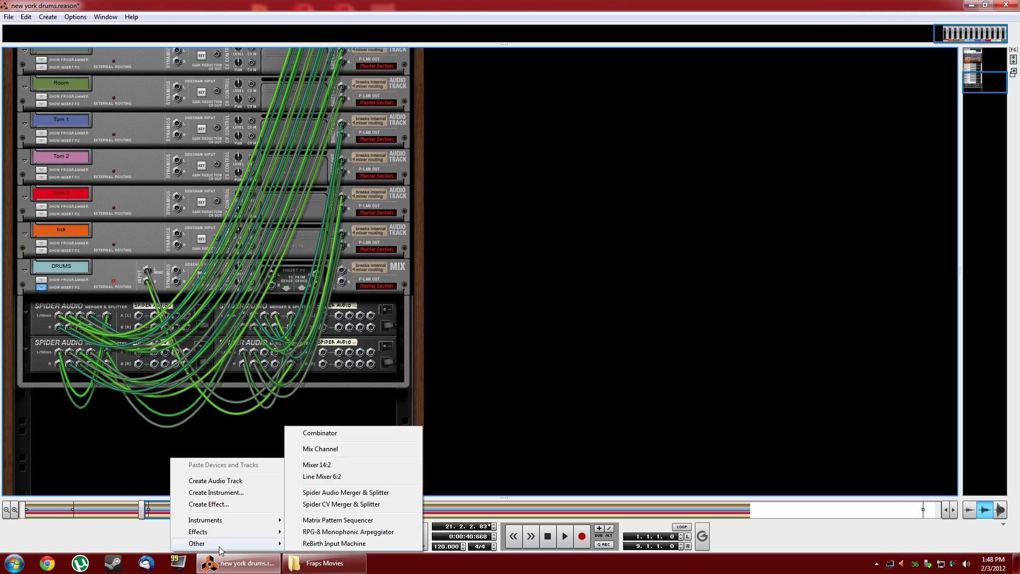
pyautogui.click(339, 449)
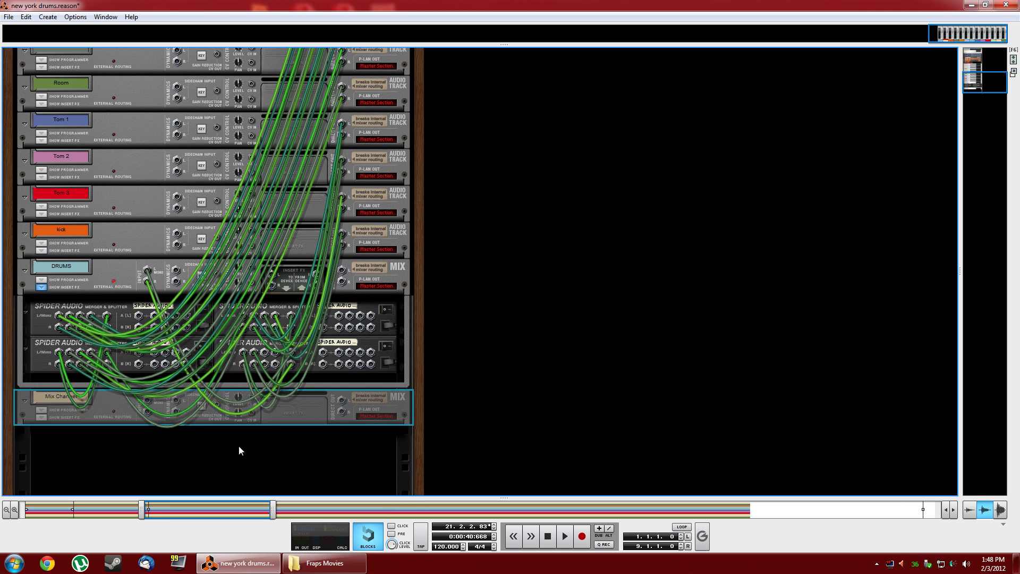
pyautogui.doubleClick(58, 396)
pyautogui.write('COMP DRUM')
pyautogui.press('Return')
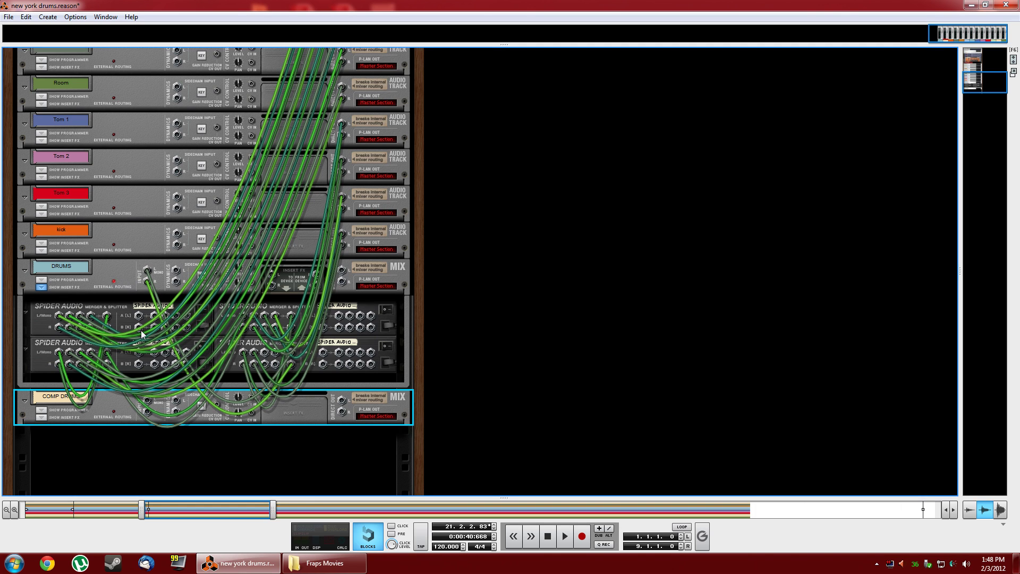
# Step: Connect DRUMS' cable to the lower Spider Audio merger and cable its output into COMP DRUMS' input
pyautogui.click(291, 352)
pyautogui.moveTo(291, 363)
pyautogui.mouseDown()
pyautogui.moveTo(279, 391)
pyautogui.moveTo(295, 362)
pyautogui.moveTo(312, 418)
pyautogui.moveTo(359, 396)
pyautogui.moveTo(345, 411)
pyautogui.moveTo(338, 365)
pyautogui.moveTo(157, 286)
pyautogui.moveTo(149, 269)
pyautogui.mouseUp()
pyautogui.moveTo(349, 364); pyautogui.dragTo(149, 403)
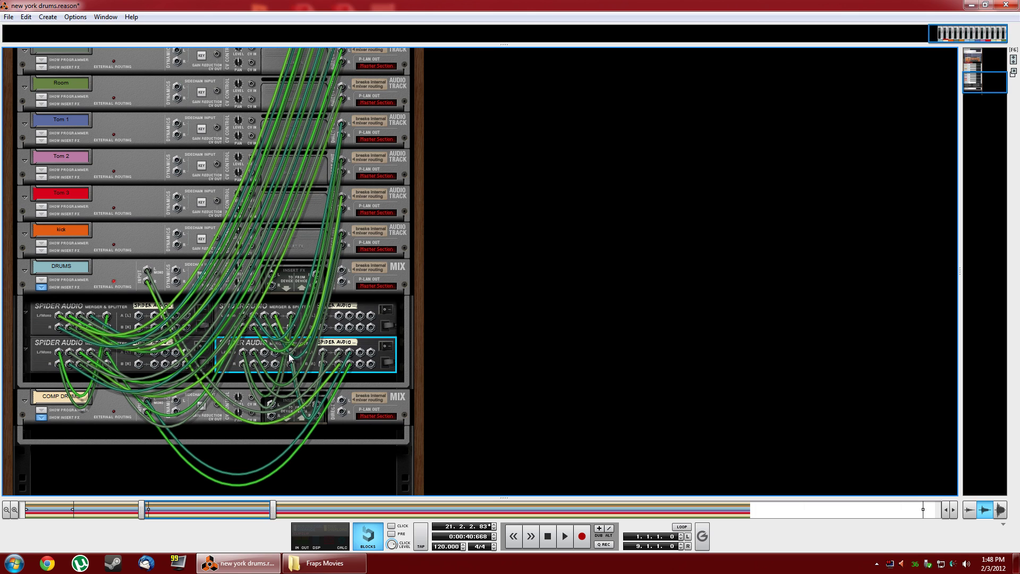
pyautogui.click(98, 270)
pyautogui.click(105, 403)
pyautogui.press('Tab')
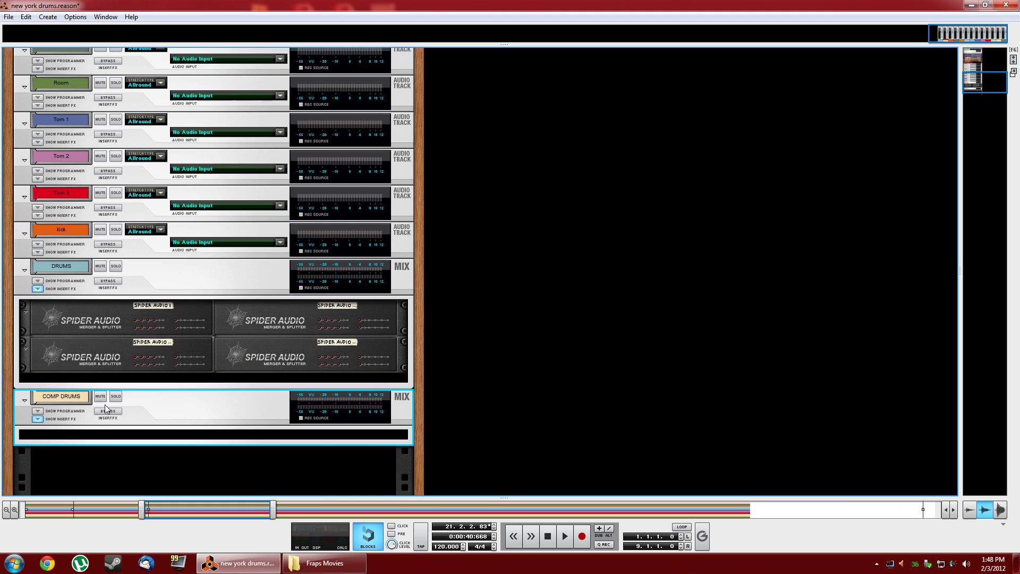
# Step: Switch to the full mixer view and select the DRUMS and COMP DRUMS channel strips
pyautogui.press('F7')
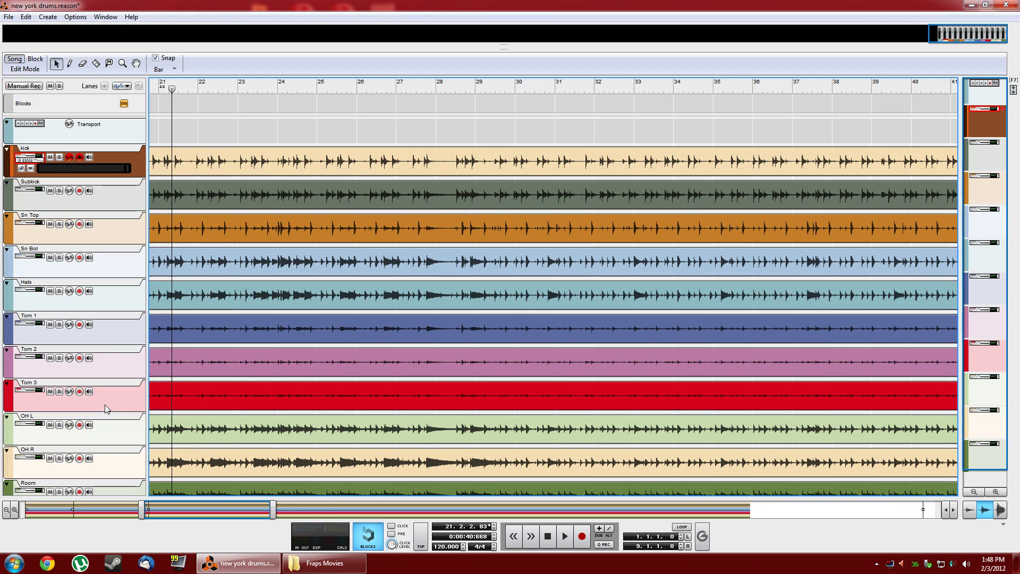
pyautogui.press('F6')
pyautogui.press('F5')
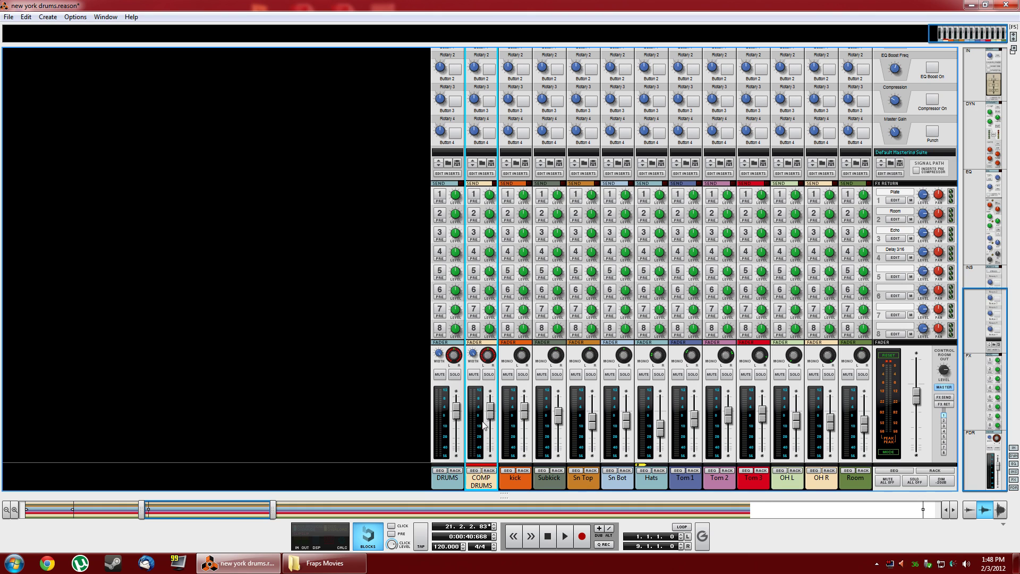
pyautogui.click(452, 481)
pyautogui.click(473, 482)
pyautogui.click(457, 484)
pyautogui.click(469, 485)
# Step: Play the drums, muting DRUMS and COMP DRUMS in turn to compare, then unmute both
pyautogui.press('space')
pyautogui.click(473, 373)
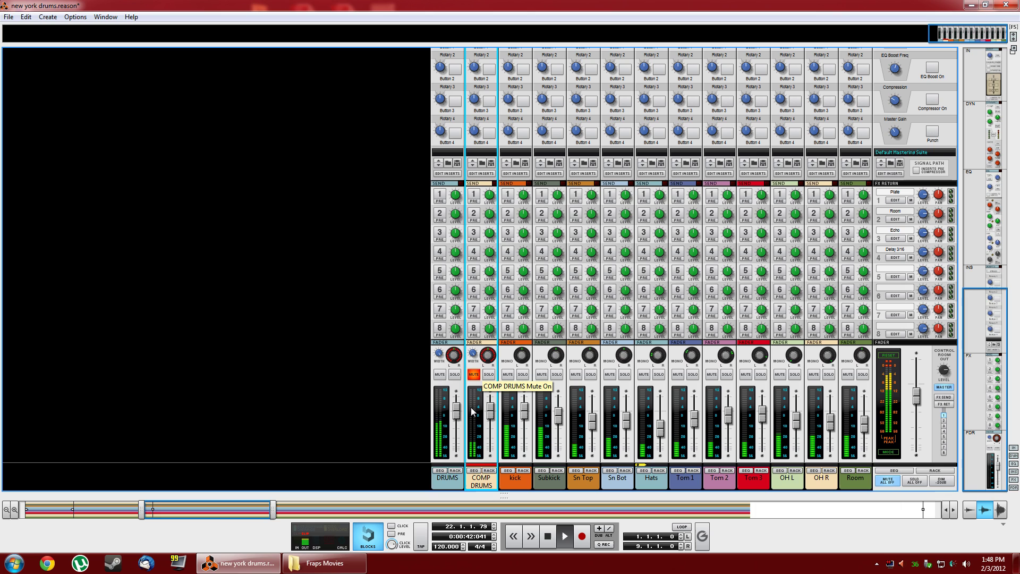
pyautogui.click(440, 375)
pyautogui.click(473, 373)
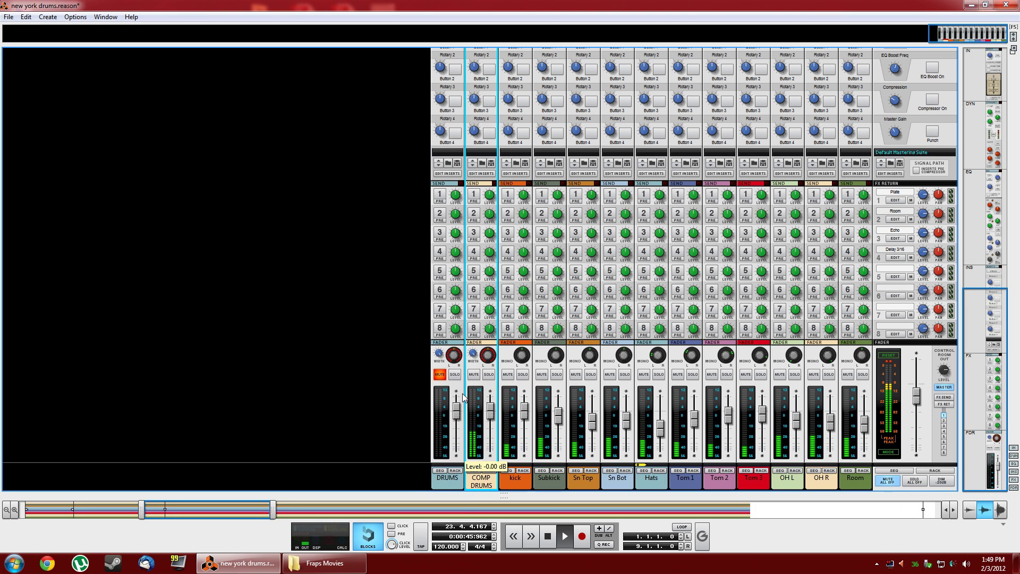
pyautogui.click(471, 376)
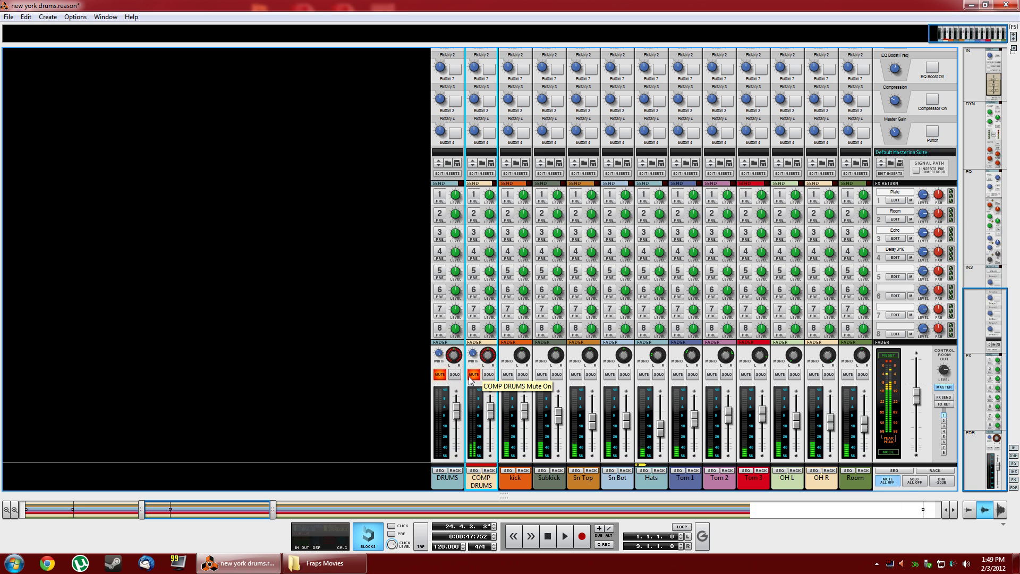
pyautogui.click(471, 376)
pyautogui.click(442, 375)
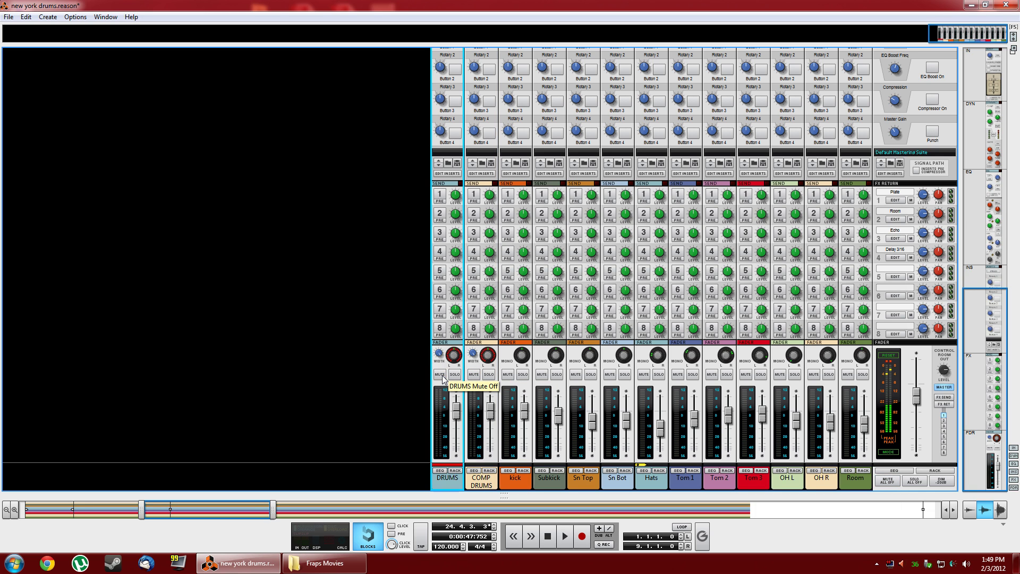
pyautogui.press('F7')
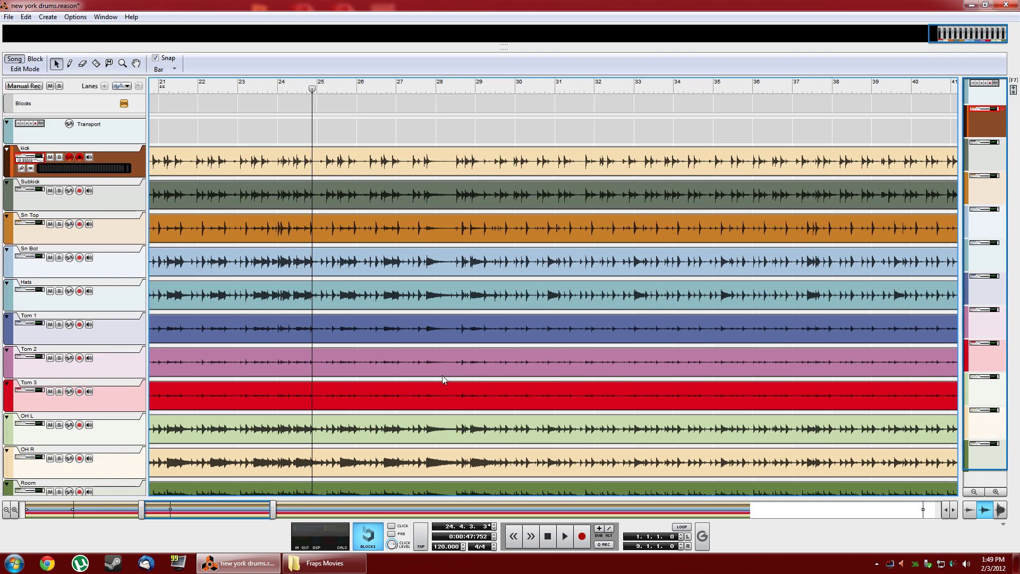
pyautogui.press('F6')
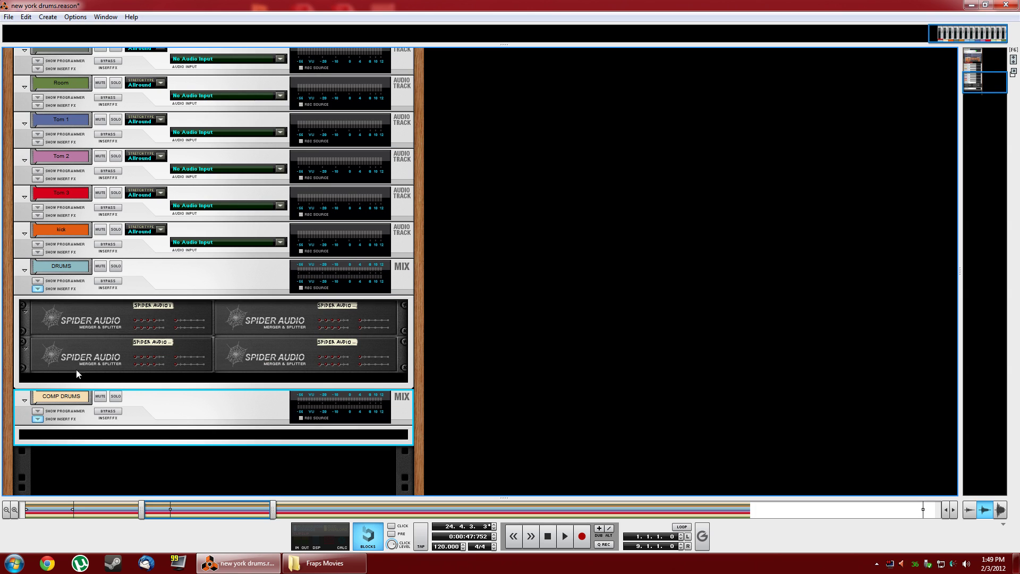
# Step: Insert an MClass Compressor into the empty insert slot under COMP DRUMS
pyautogui.scroll(-2, 126, 407)
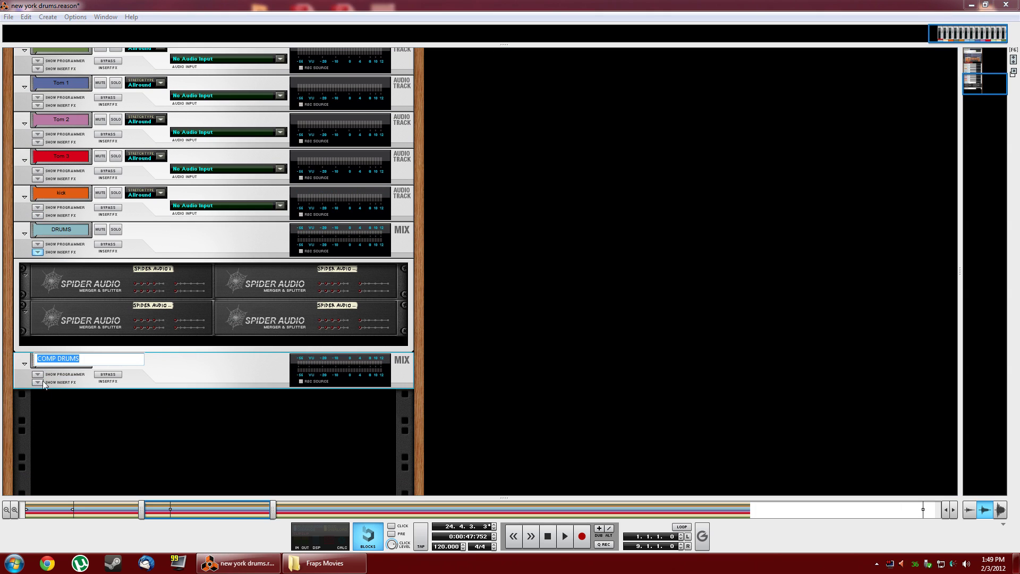
pyautogui.click(116, 380)
pyautogui.rightClick(116, 380)
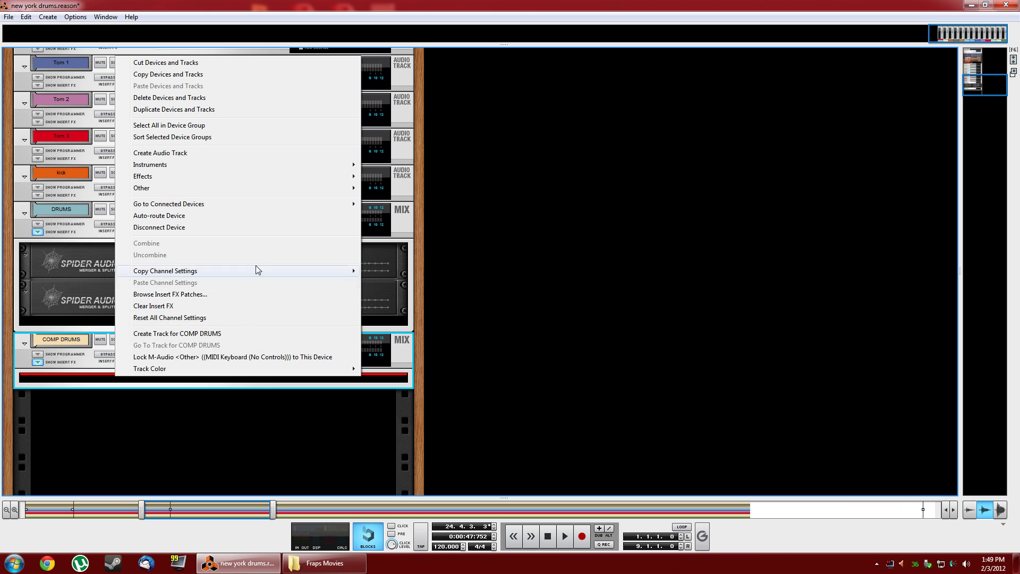
pyautogui.moveTo(253, 176)
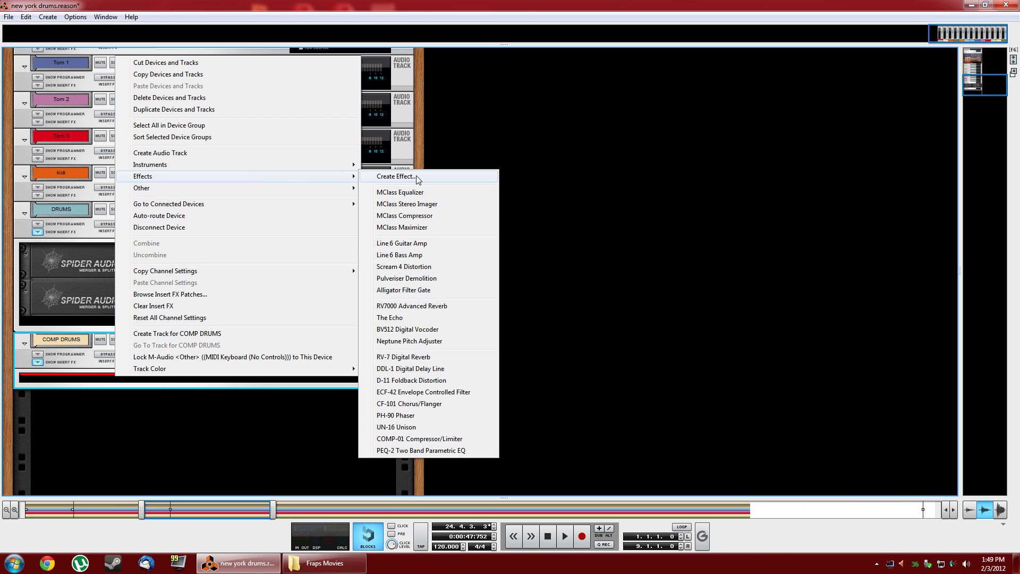
pyautogui.click(440, 216)
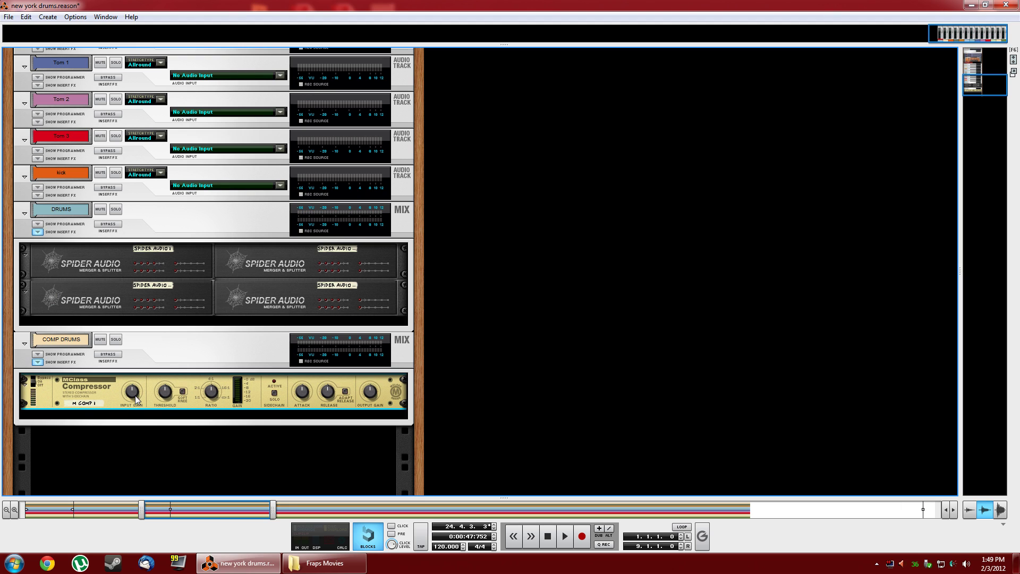
# Step: Lower the compressor's attack to 1 ms and audition the compressed drums
pyautogui.moveTo(164, 400)
pyautogui.moveTo(211, 394)
pyautogui.moveTo(300, 397)
pyautogui.moveTo(298, 414); pyautogui.dragTo(298, 423)
pyautogui.moveTo(329, 398)
pyautogui.moveTo(372, 396)
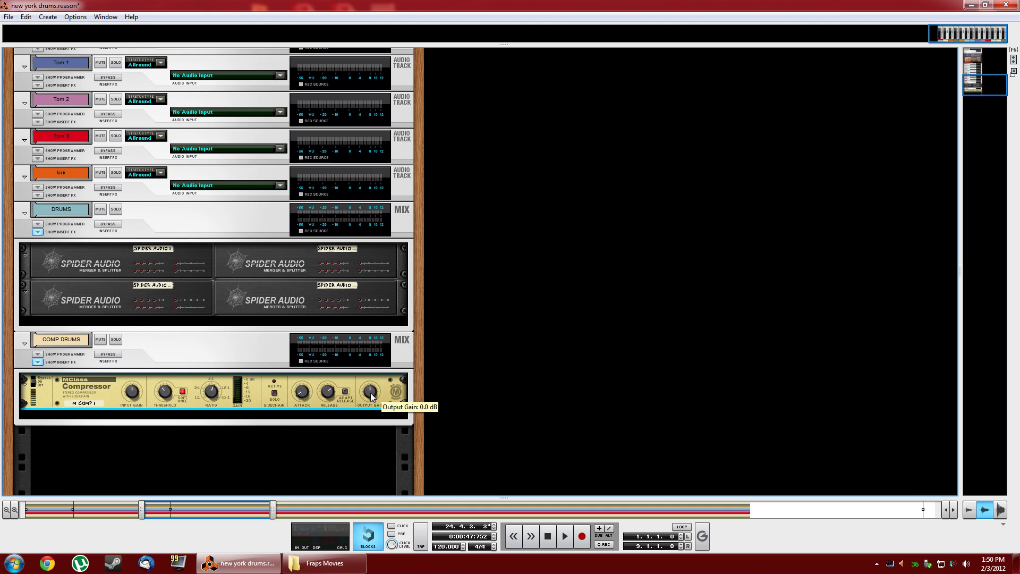
pyautogui.press('space')
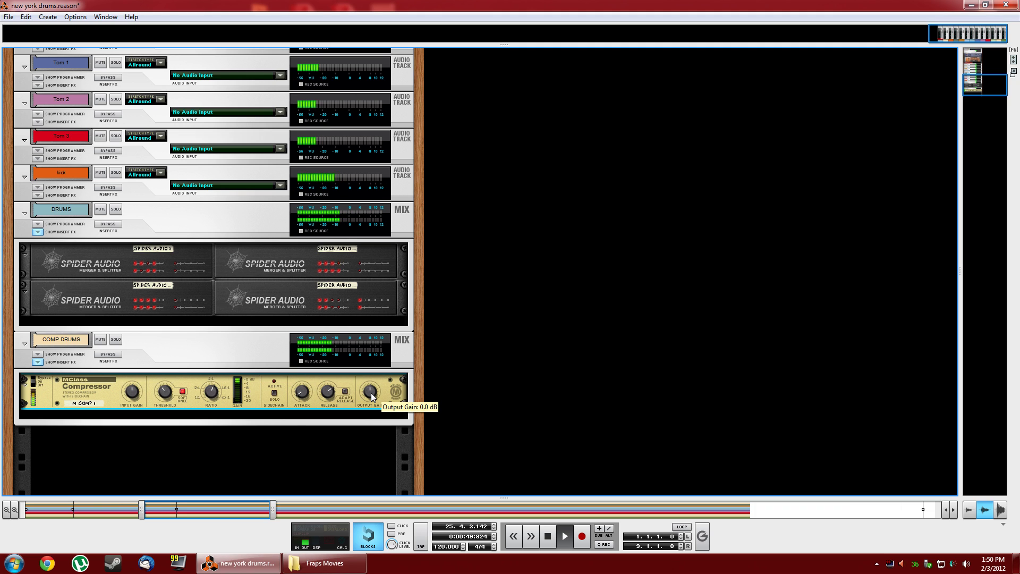
pyautogui.press('space')
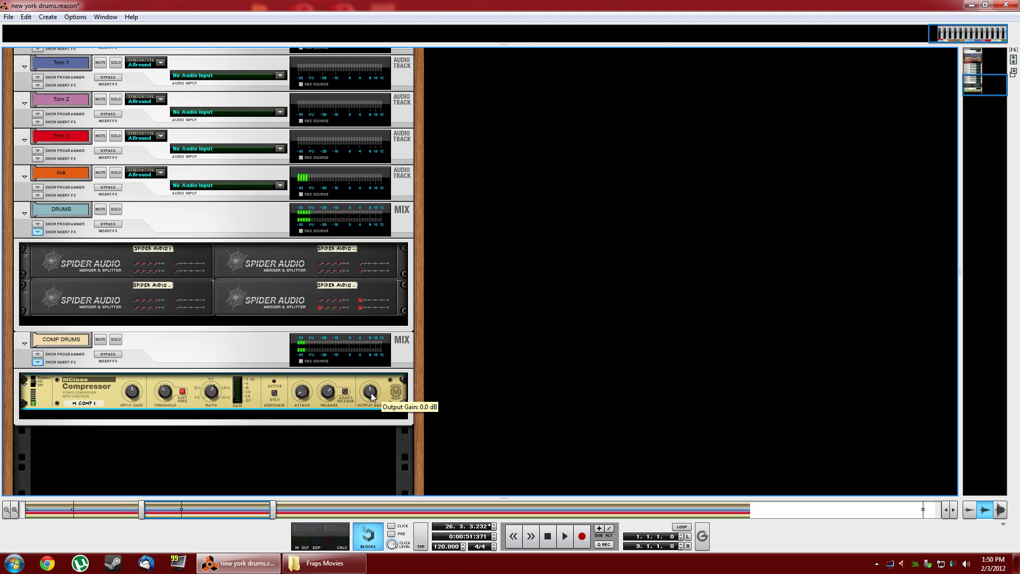
# Step: Set the compressor's output gain to about 9.9 dB
pyautogui.moveTo(370, 396); pyautogui.dragTo(371, 378)
pyautogui.moveTo(372, 377); pyautogui.dragTo(368, 327)
pyautogui.moveTo(372, 371); pyautogui.dragTo(371, 378)
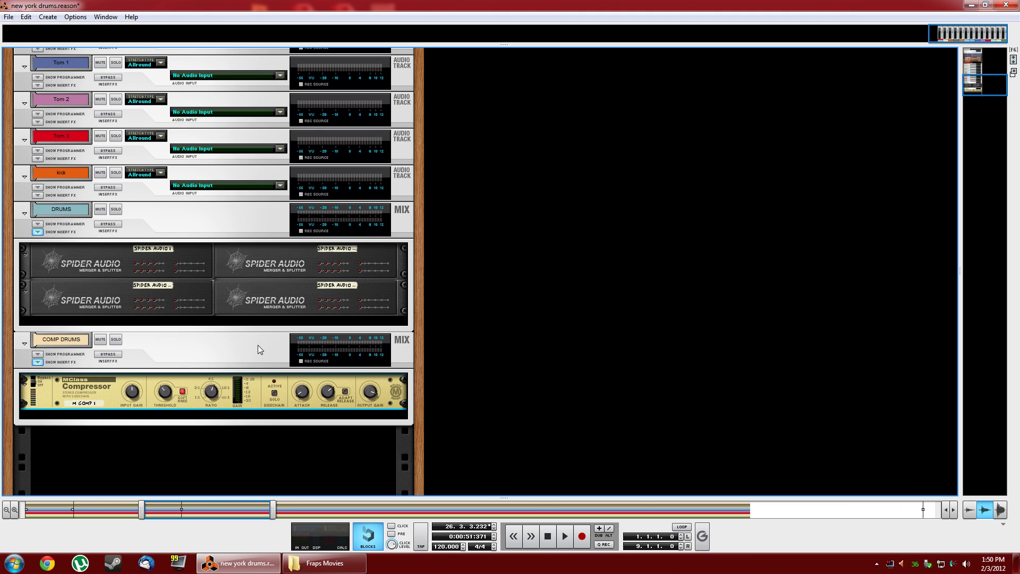
pyautogui.press('F5')
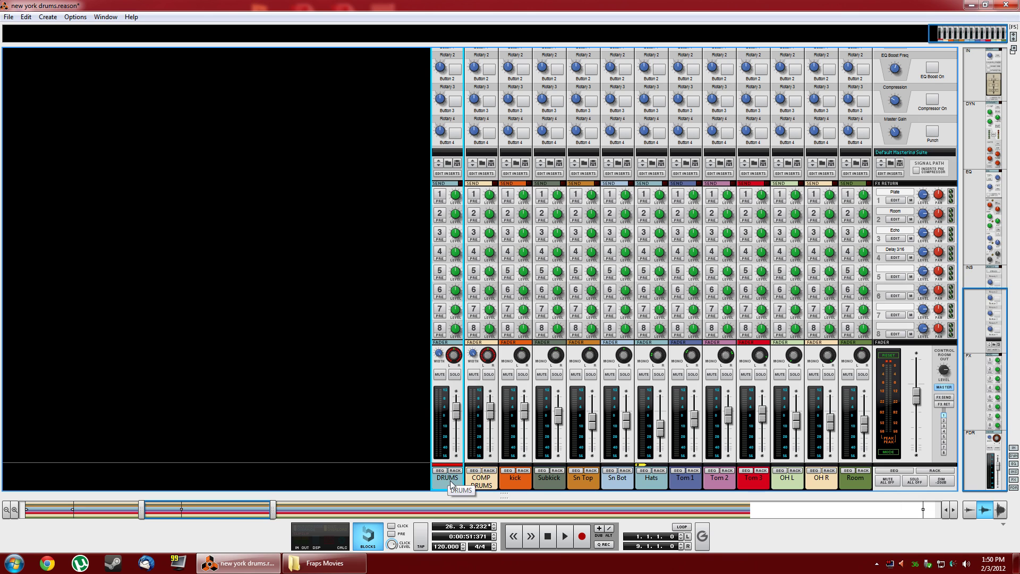
# Step: Pull the COMP DRUMS fader to -∞, then replay from the start while raising it slightly
pyautogui.click(481, 485)
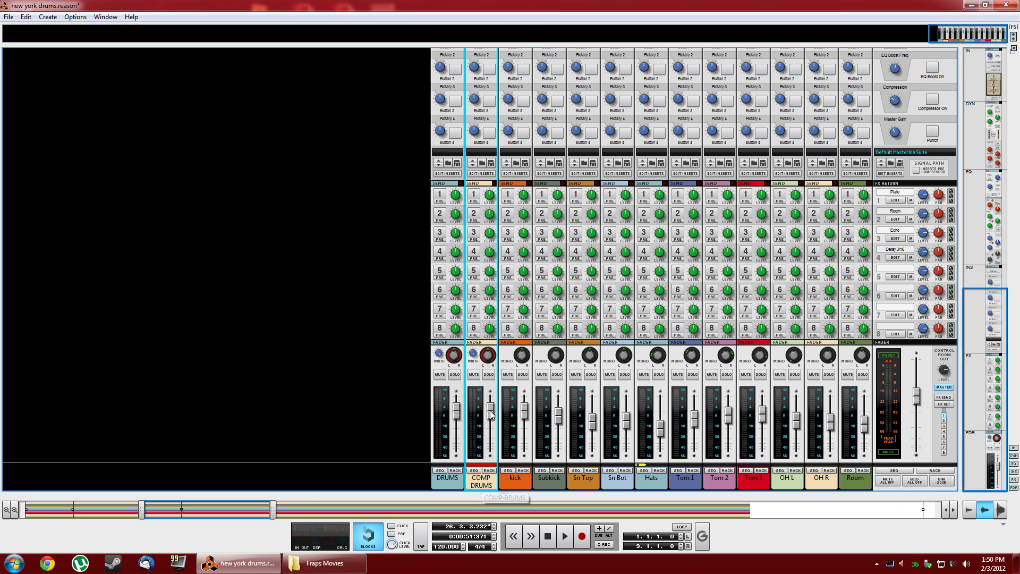
pyautogui.moveTo(490, 411); pyautogui.dragTo(494, 506)
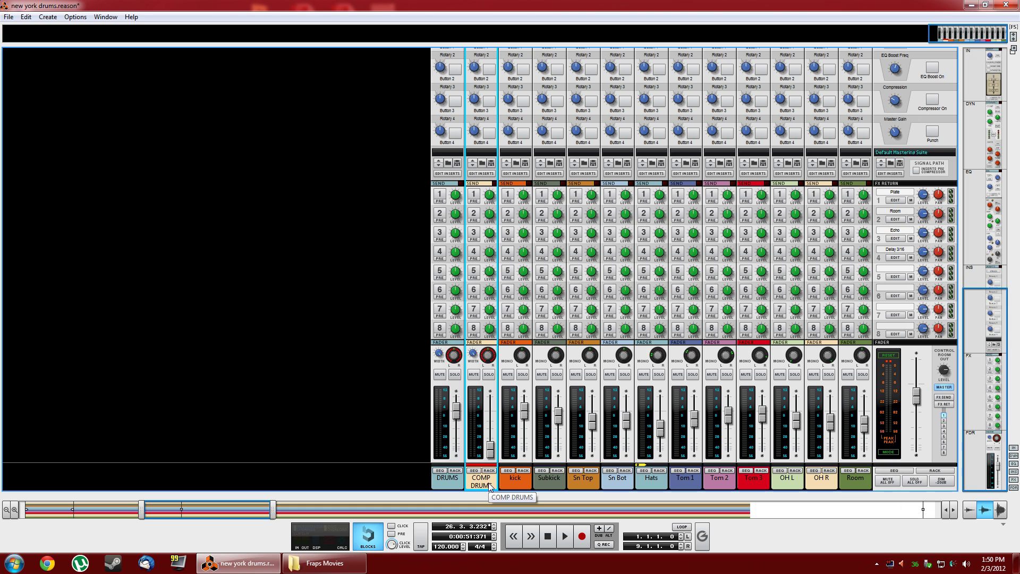
pyautogui.press('space')
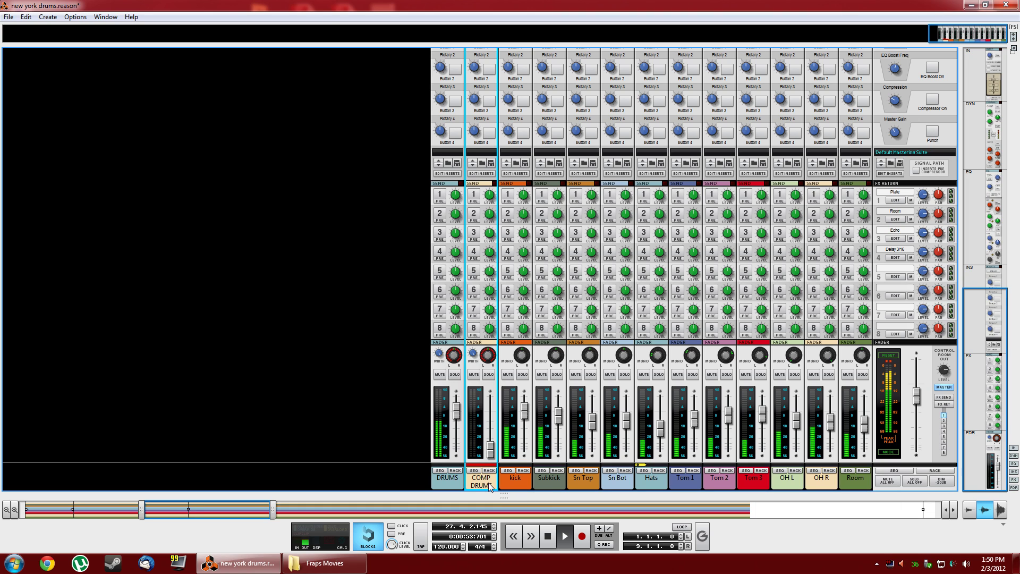
pyautogui.press('space')
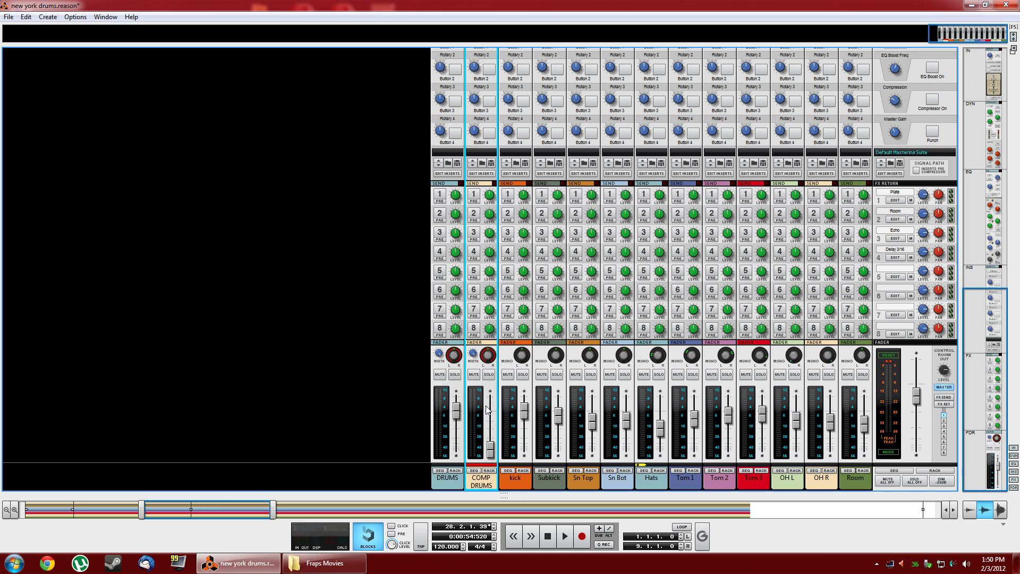
pyautogui.press('Home')
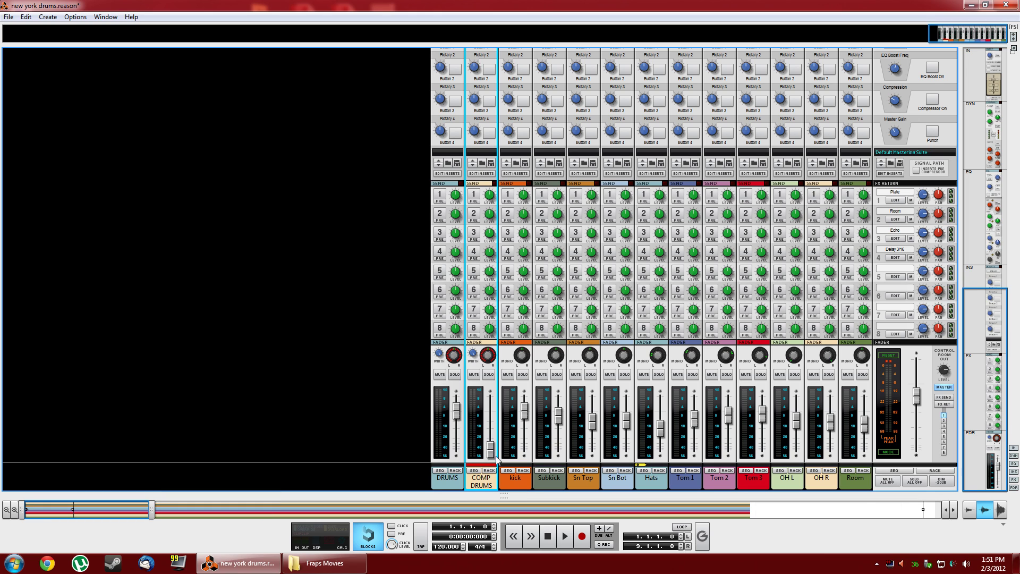
pyautogui.press('space')
pyautogui.moveTo(490, 451); pyautogui.dragTo(490, 419)
# Step: During playback, A/B the DRUMS and COMP DRUMS mutes, leaving both channels unmuted
pyautogui.press('space')
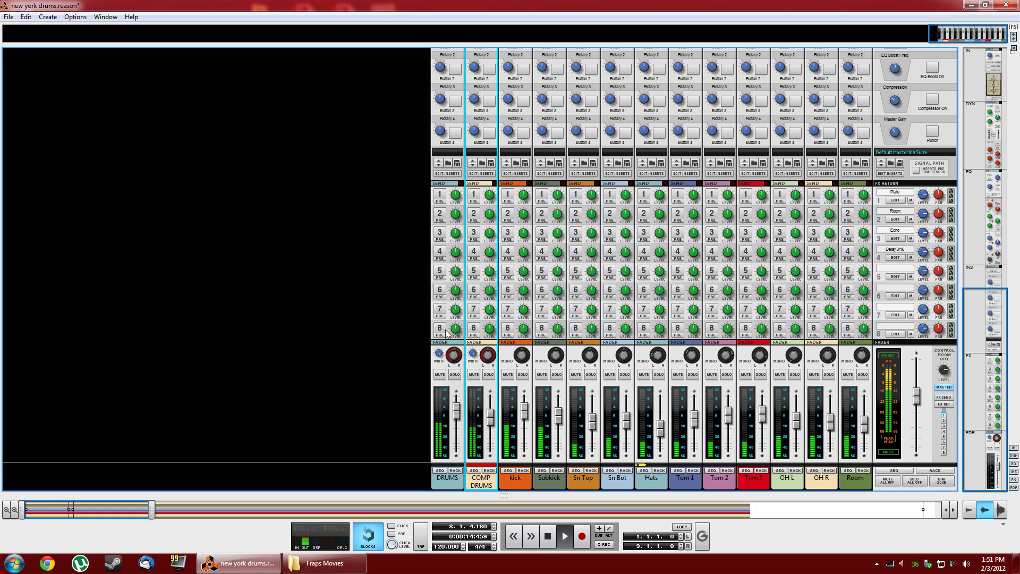
pyautogui.click(441, 374)
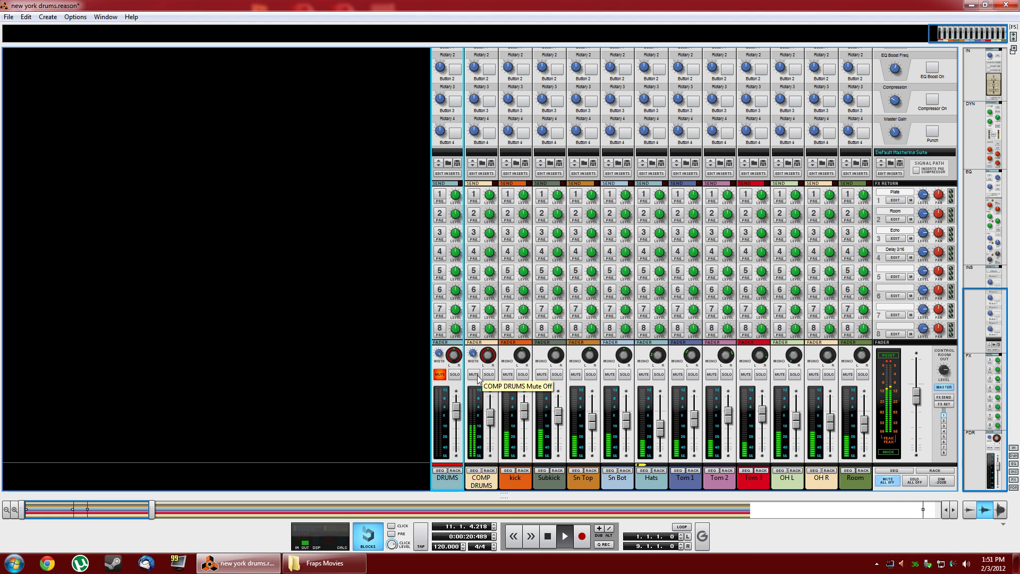
pyautogui.click(473, 374)
pyautogui.click(440, 374)
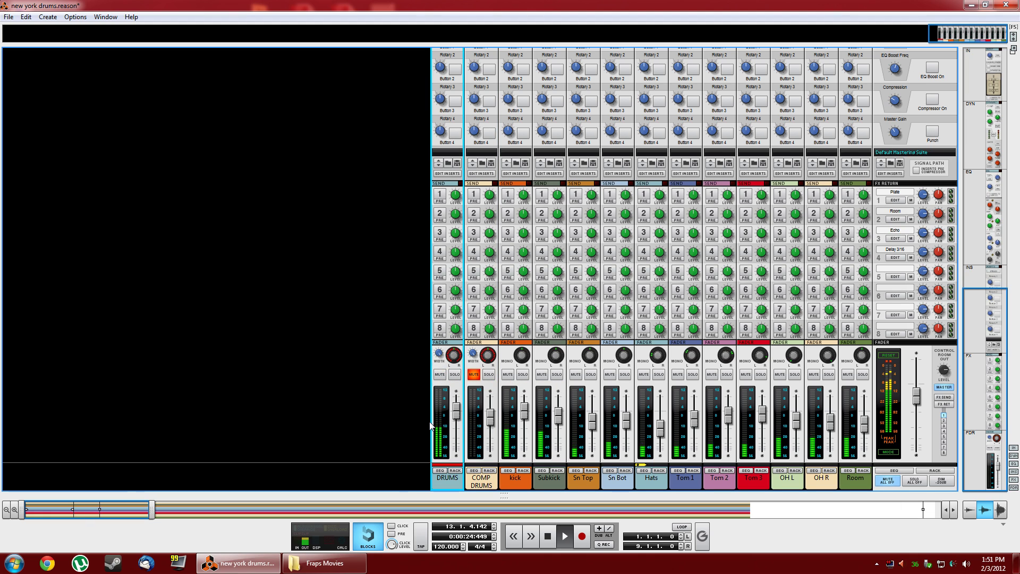
pyautogui.click(475, 376)
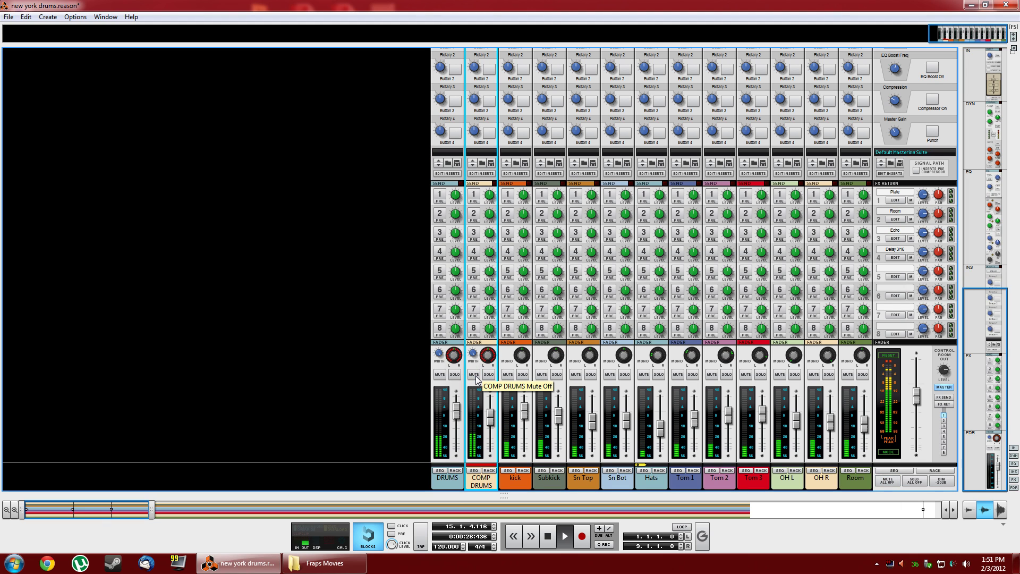
# Step: Switch the master meter from VU to PPM mode and show mixer, rack and sequencer together
pyautogui.click(890, 364)
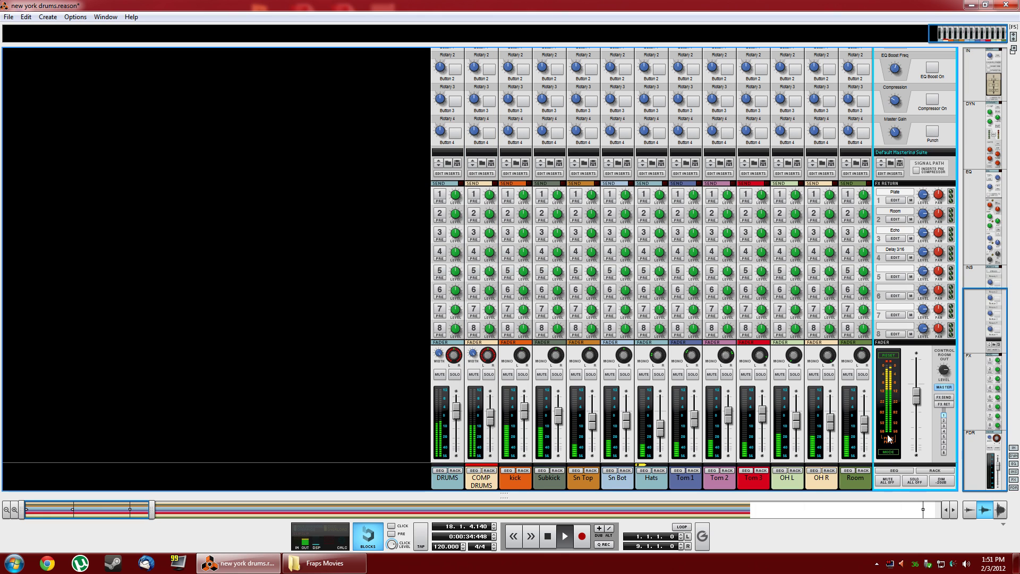
pyautogui.click(887, 452)
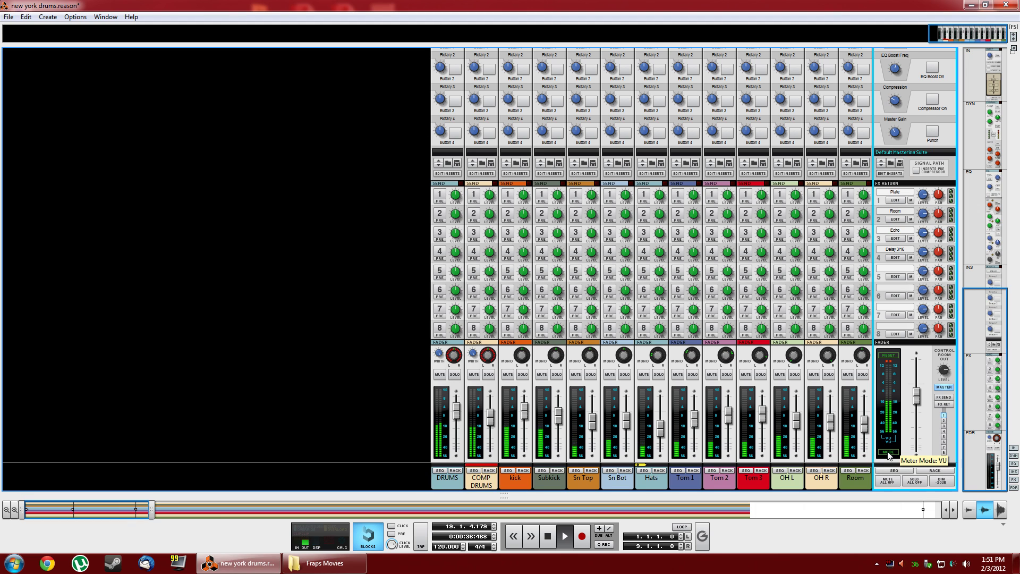
pyautogui.click(888, 452)
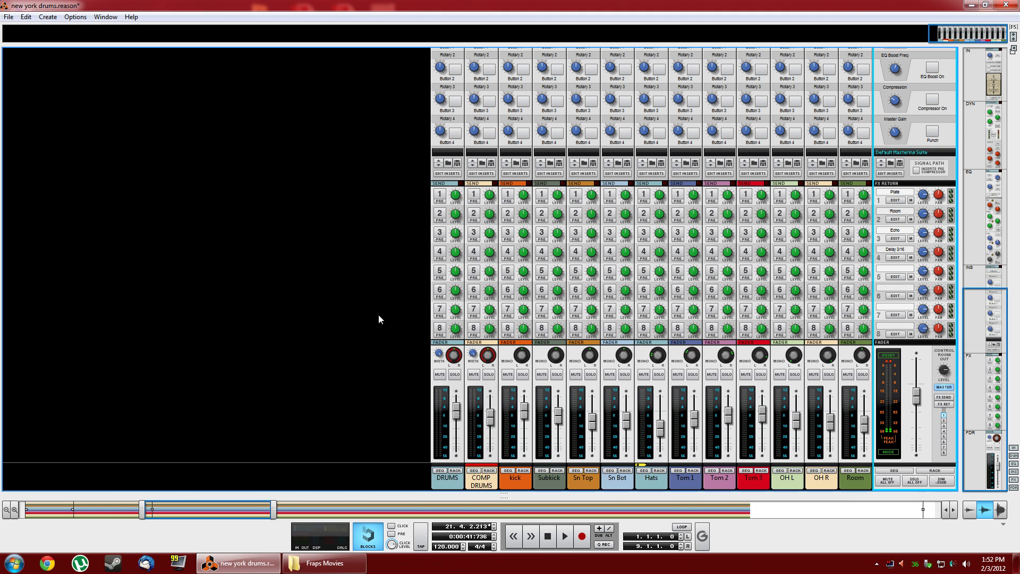
pyautogui.press('F6')
pyautogui.press('F7')
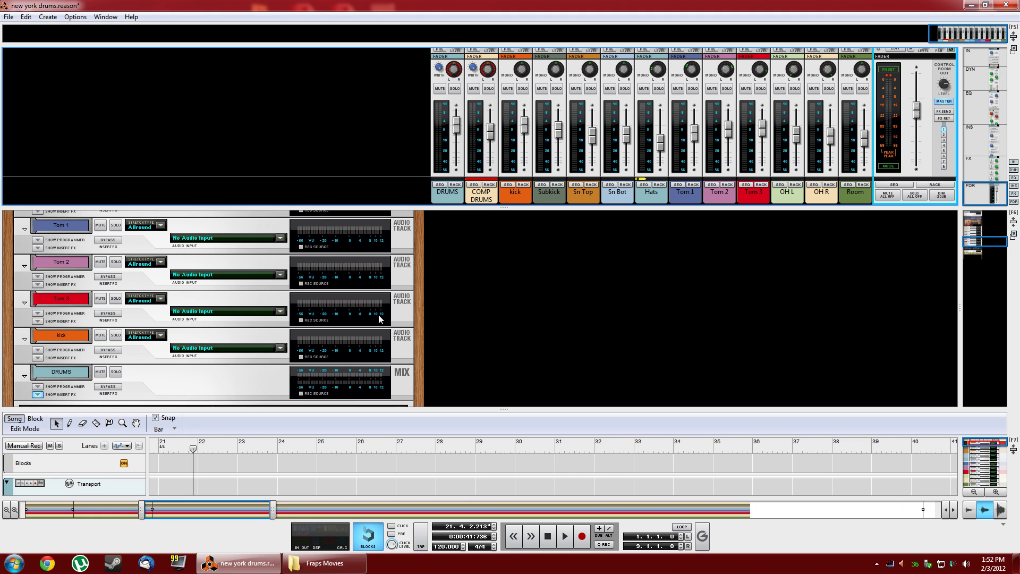
# Step: Delete the COMP DRUMS mix device using Delete Selected Only, keeping the Spider Audio devices
pyautogui.scroll(-5, 384, 264)
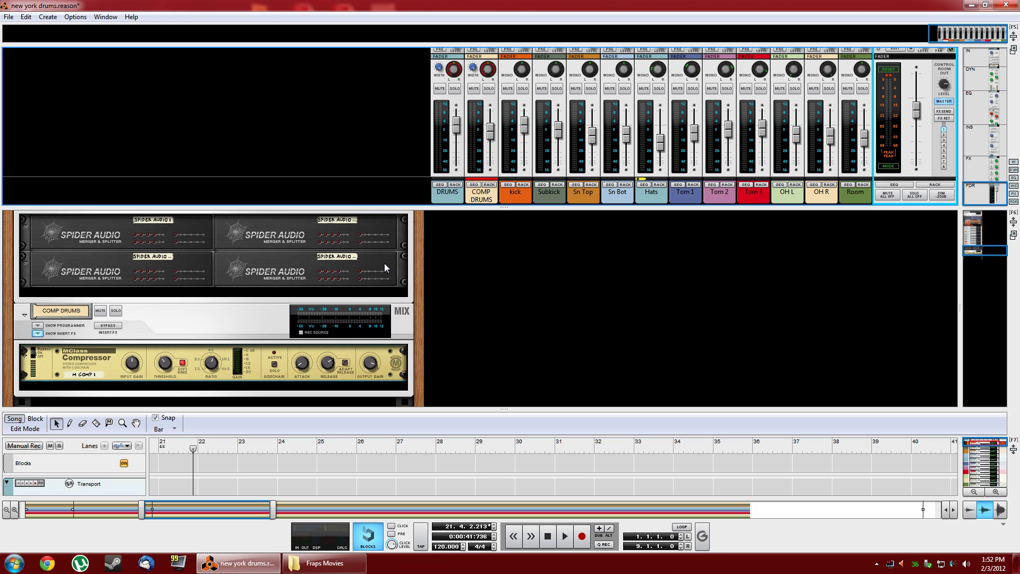
pyautogui.scroll(2, 239, 329)
pyautogui.scroll(-2, 232, 330)
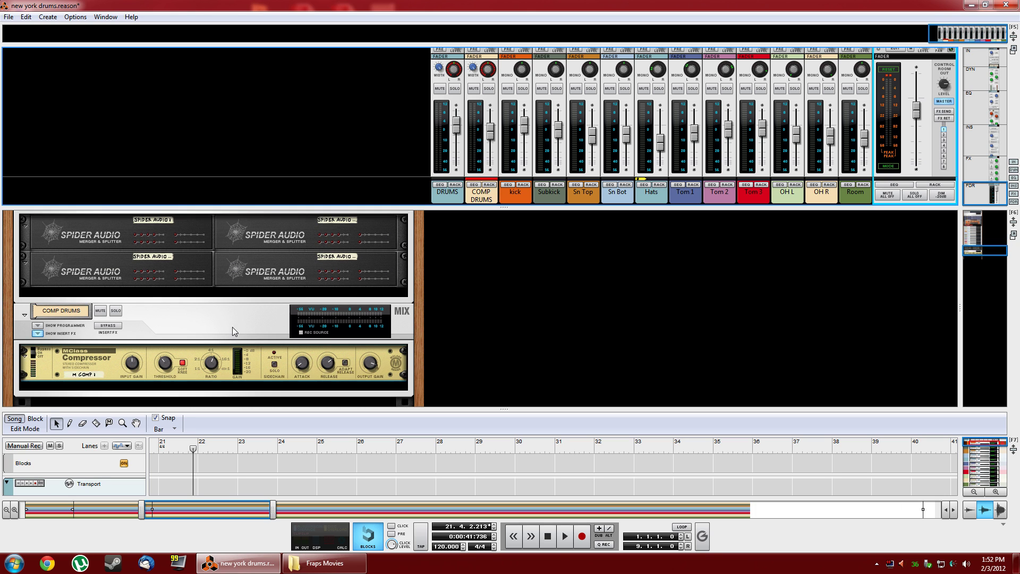
pyautogui.click(174, 326)
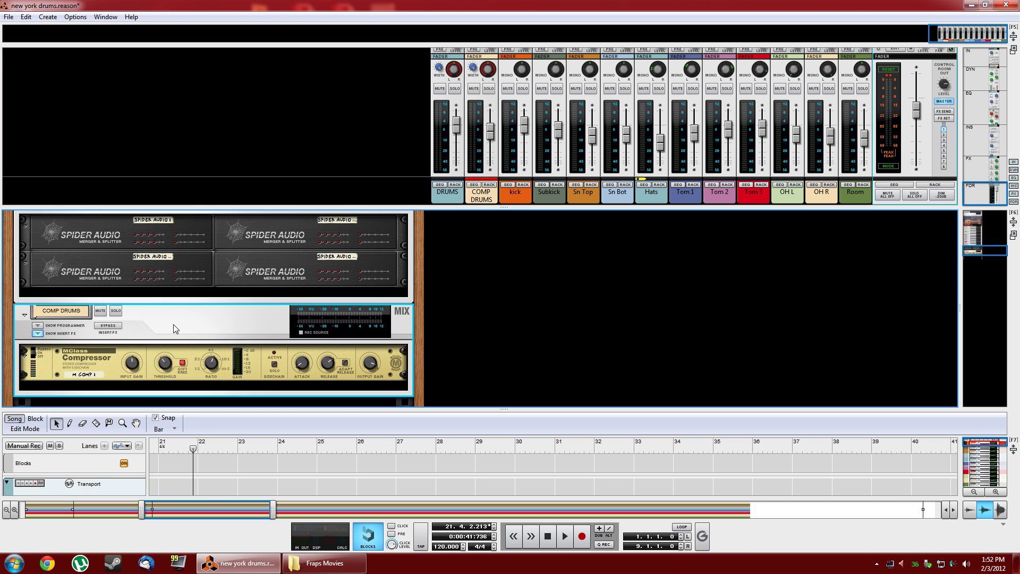
pyautogui.press('Delete')
pyautogui.click(512, 301)
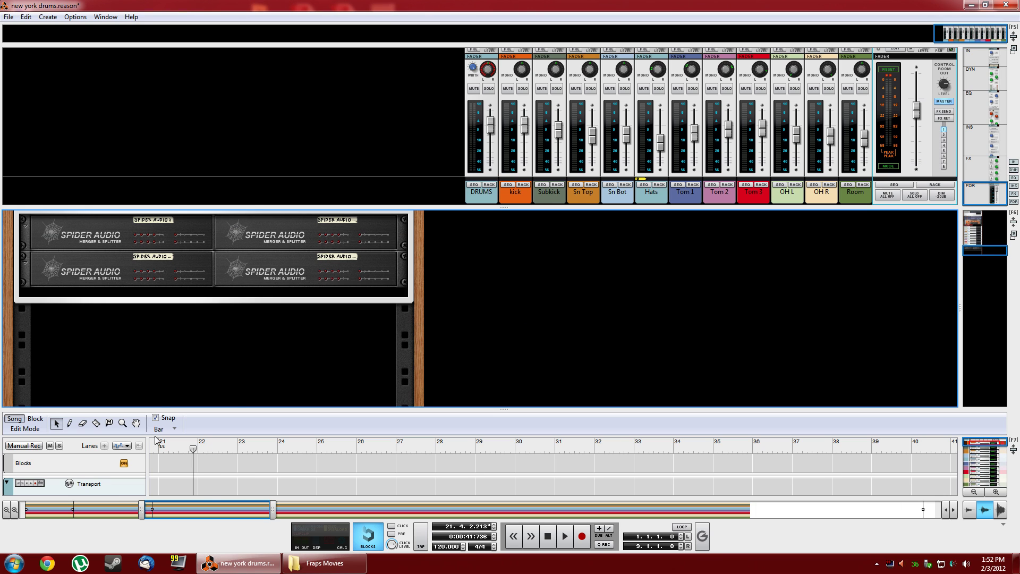
pyautogui.click(169, 298)
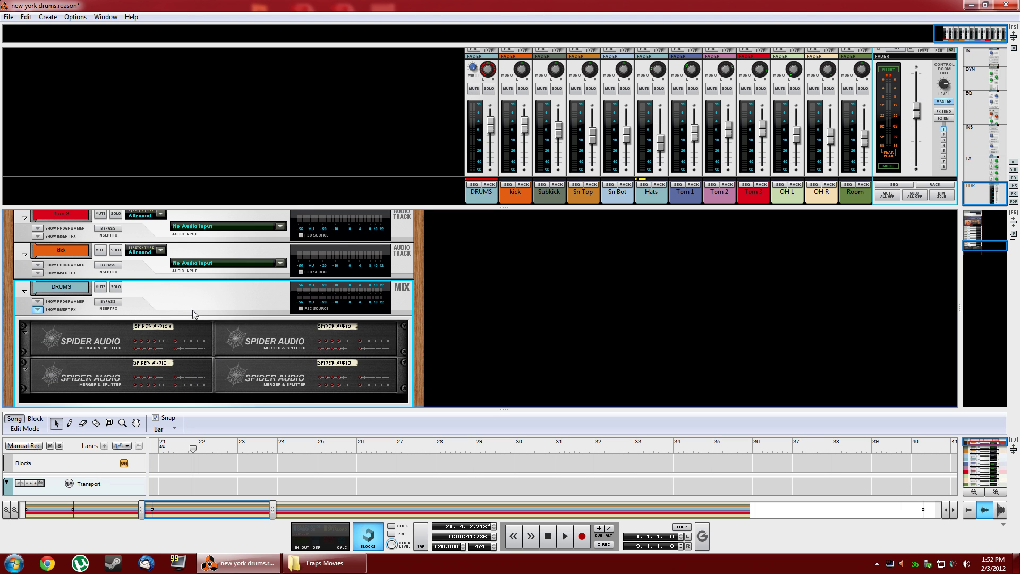
pyautogui.press('Tab')
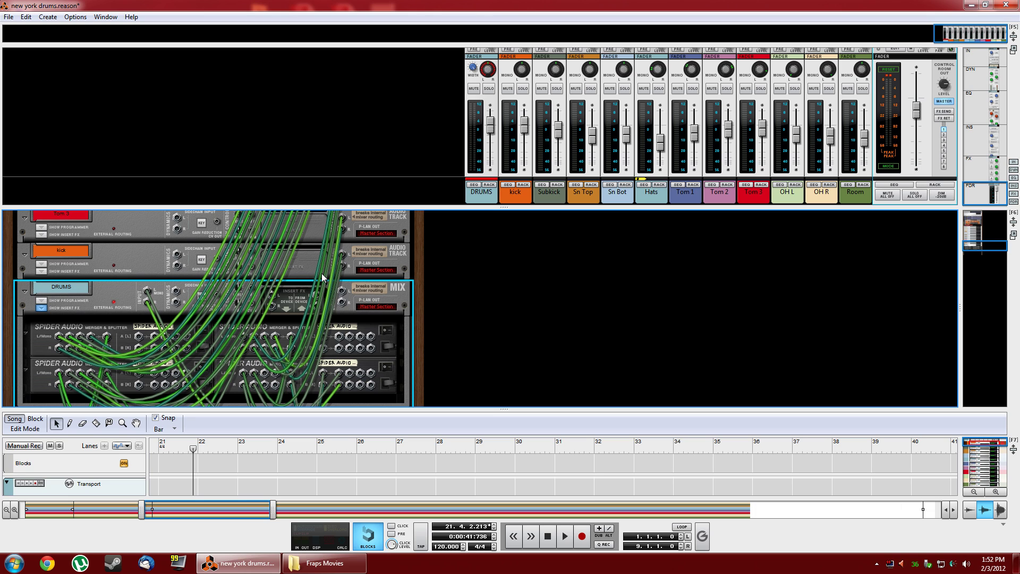
pyautogui.press('space')
pyautogui.press('space')
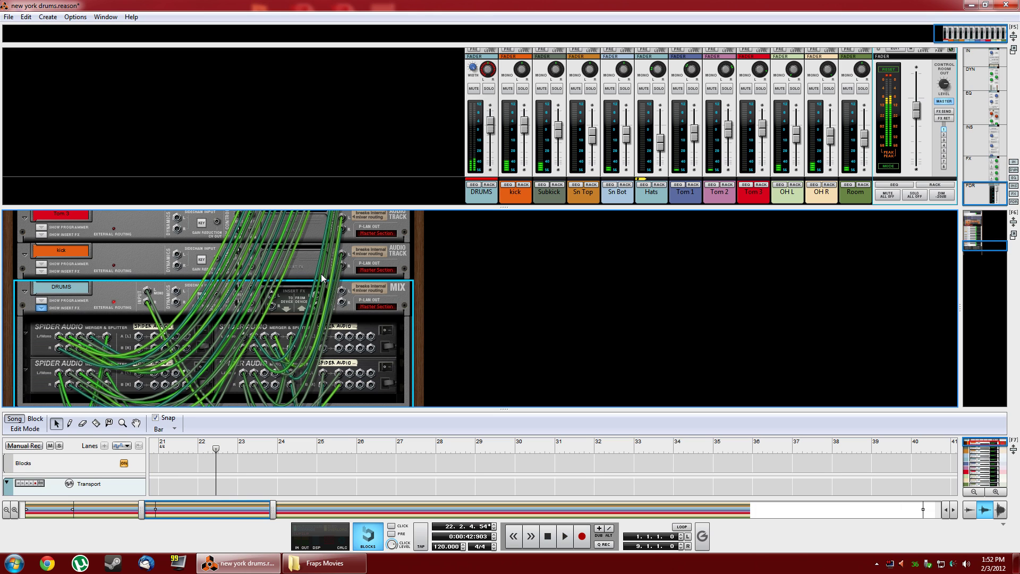
# Step: Insert a Pulveriser Demolition effect on the DRUMS mix channel from its Effects menu
pyautogui.rightClick(126, 295)
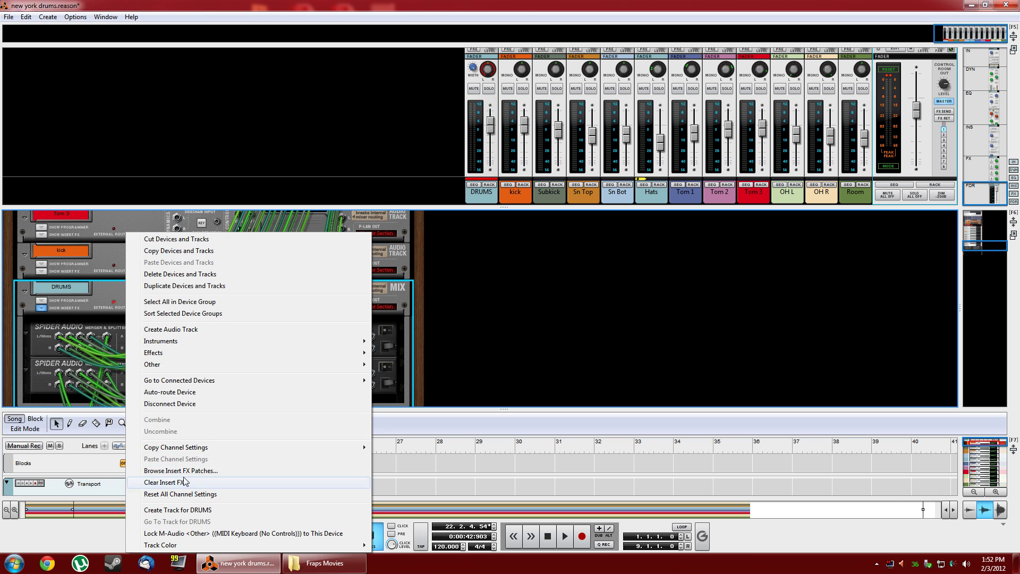
pyautogui.moveTo(207, 353)
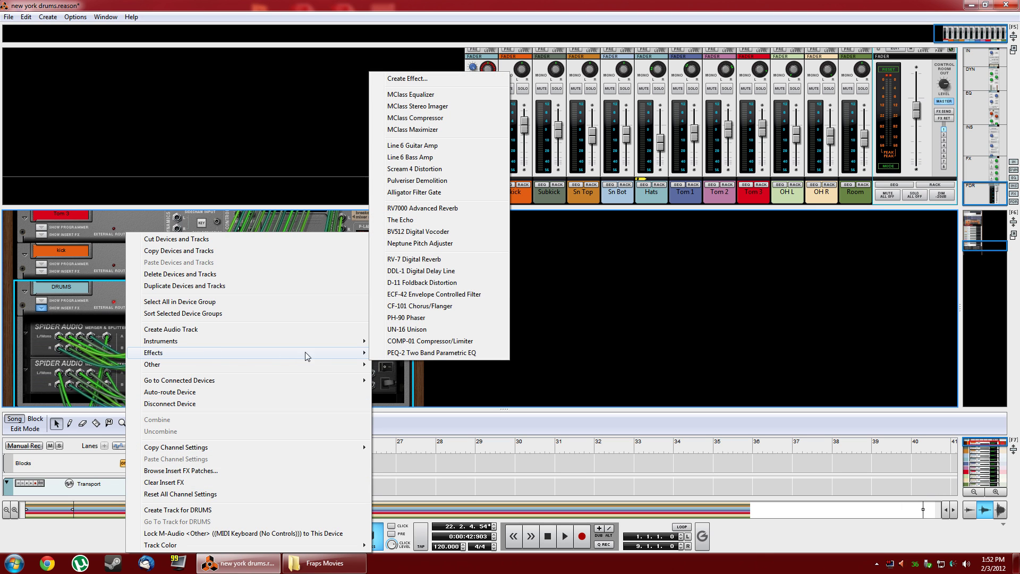
pyautogui.click(464, 183)
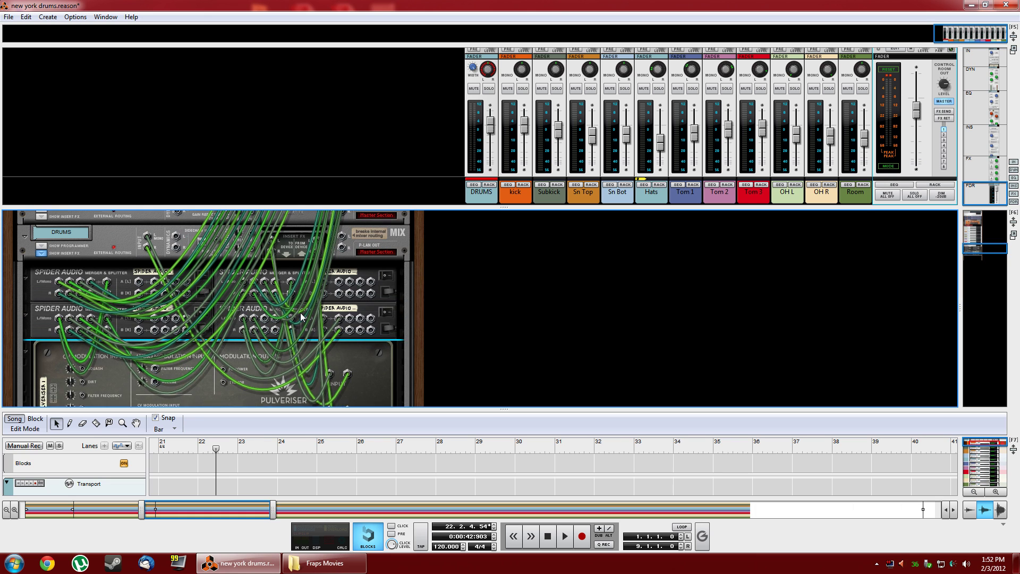
pyautogui.scroll(2, 301, 318)
pyautogui.click(291, 285)
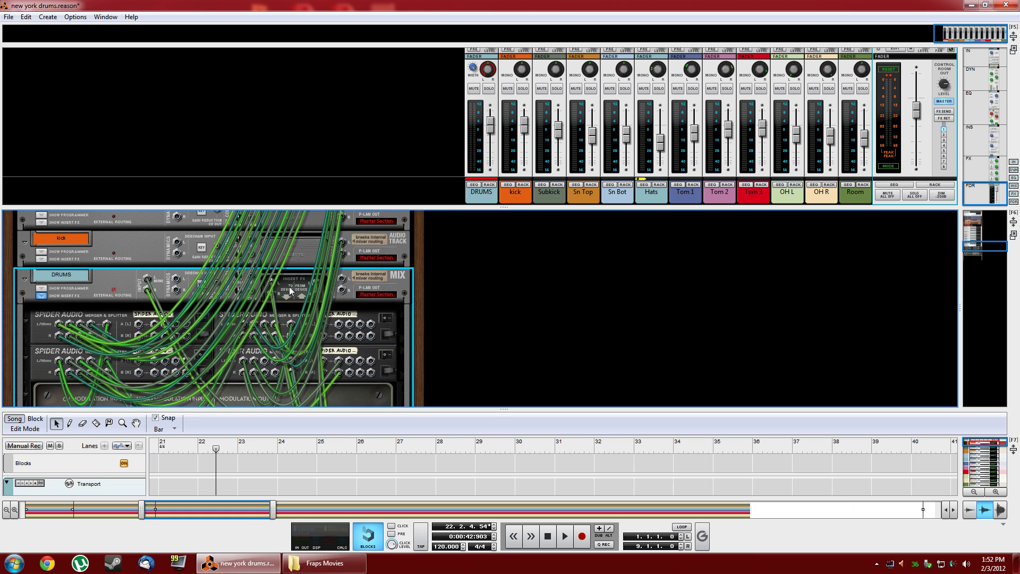
pyautogui.scroll(-4, 305, 290)
pyautogui.scroll(3, 305, 290)
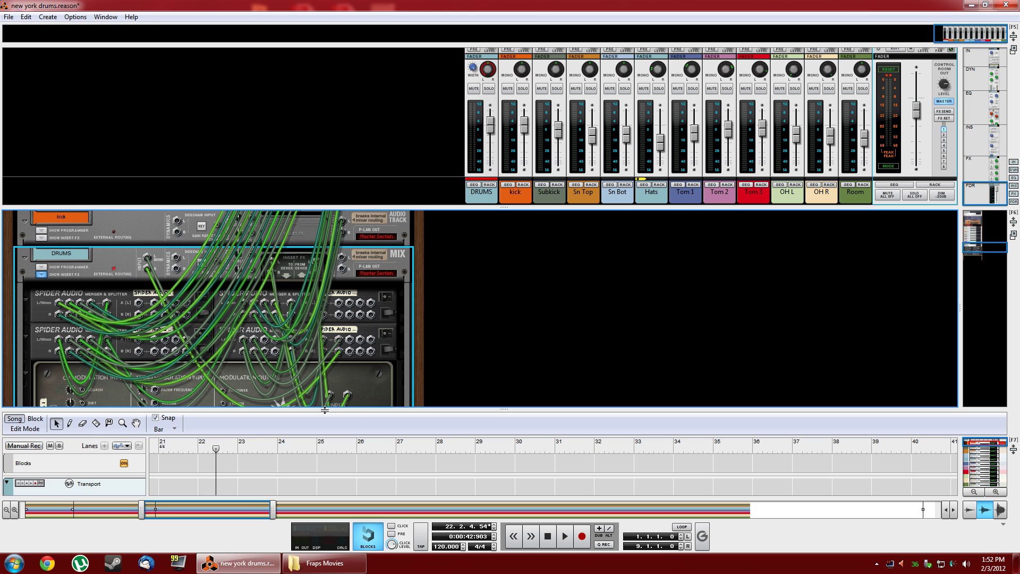
# Step: Flip the rack to the front and sweep the Pulveriser's Blend fully dry, then fully wet, then undo
pyautogui.press('Tab')
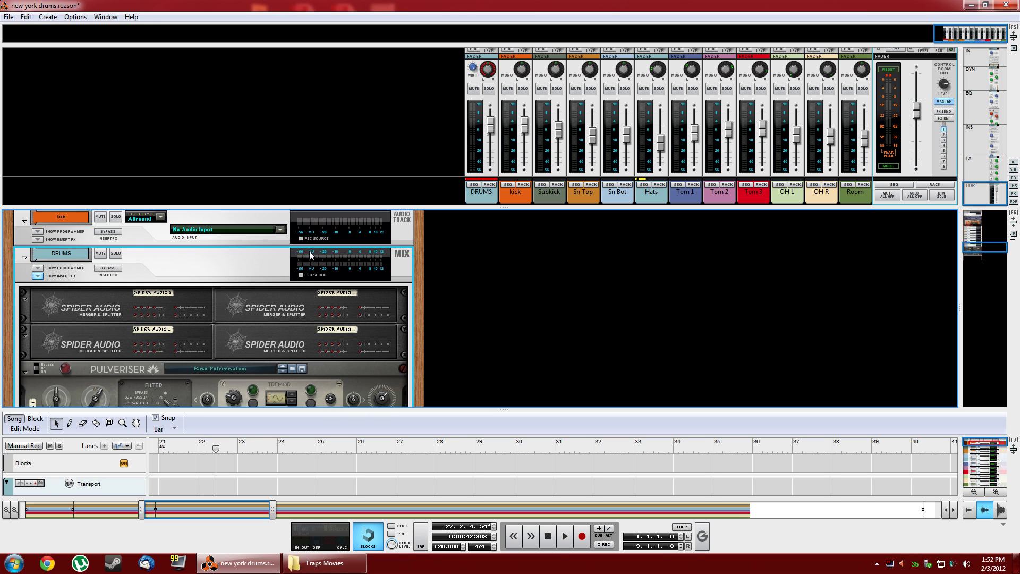
pyautogui.scroll(-3, 316, 314)
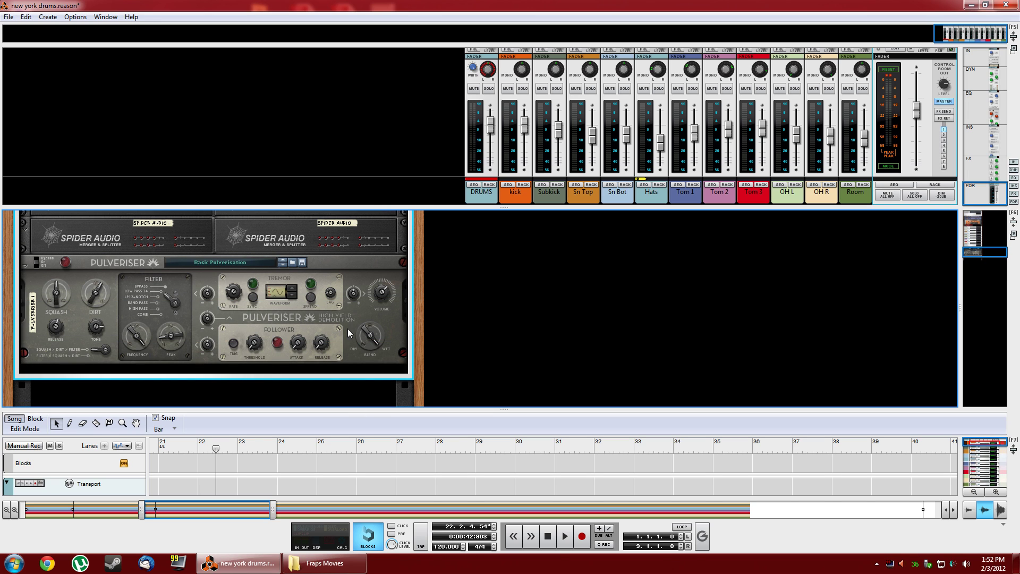
pyautogui.click(368, 337)
pyautogui.moveTo(364, 362); pyautogui.dragTo(364, 384)
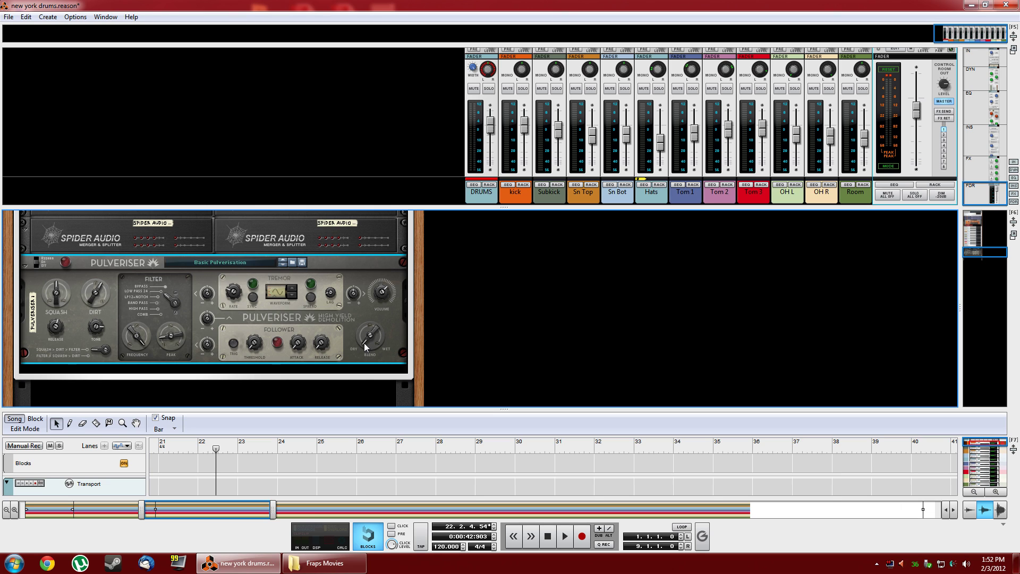
pyautogui.moveTo(363, 341); pyautogui.dragTo(363, 320)
pyautogui.hotkey('ctrl', 'z')
# Step: Adjust Squash and Dirt, try Blend at 62 and 34, then turn Blend back down low
pyautogui.moveTo(58, 289); pyautogui.dragTo(79, 327)
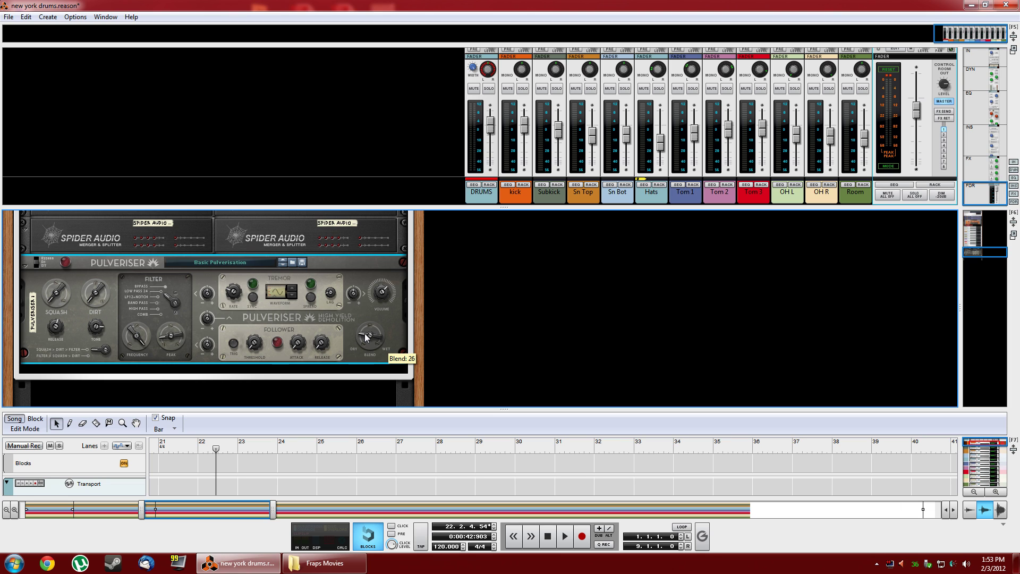
pyautogui.moveTo(366, 336)
pyautogui.mouseDown()
pyautogui.moveTo(370, 327)
pyautogui.moveTo(367, 345)
pyautogui.moveTo(374, 322)
pyautogui.mouseUp()
pyautogui.moveTo(374, 317); pyautogui.dragTo(369, 331)
pyautogui.moveTo(370, 336)
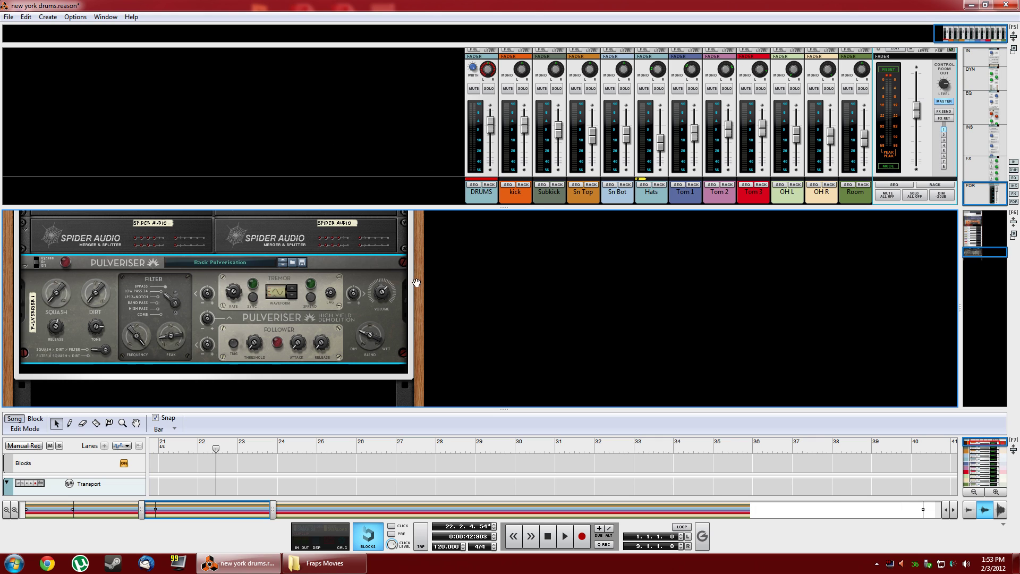
pyautogui.moveTo(365, 335)
pyautogui.mouseDown()
pyautogui.moveTo(366, 354)
pyautogui.moveTo(366, 334)
pyautogui.mouseUp()
# Step: Play the drums while turning Pulveriser Blend up to 83, easing it back, and raising Release to 89
pyautogui.press('space')
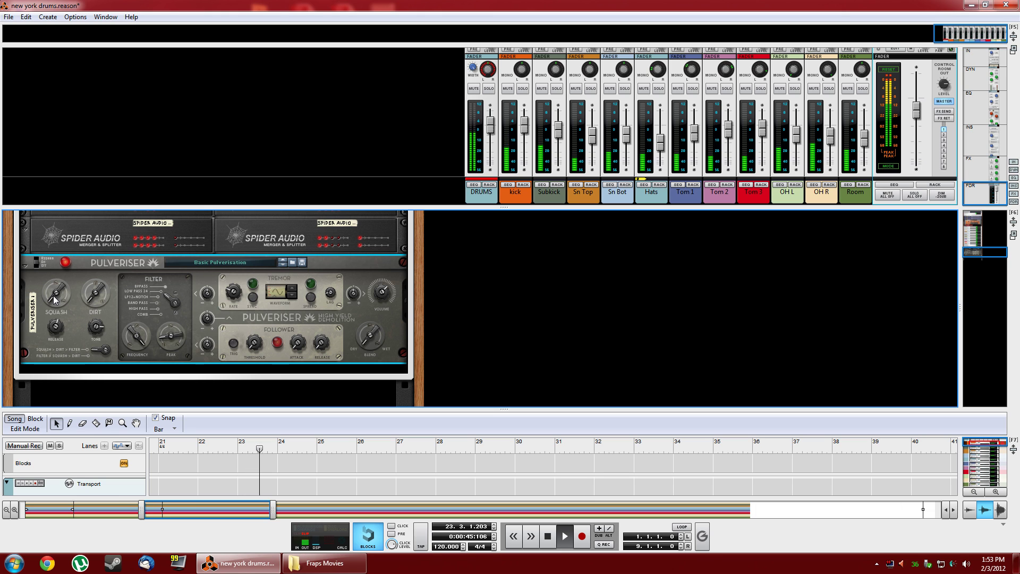
pyautogui.press('space')
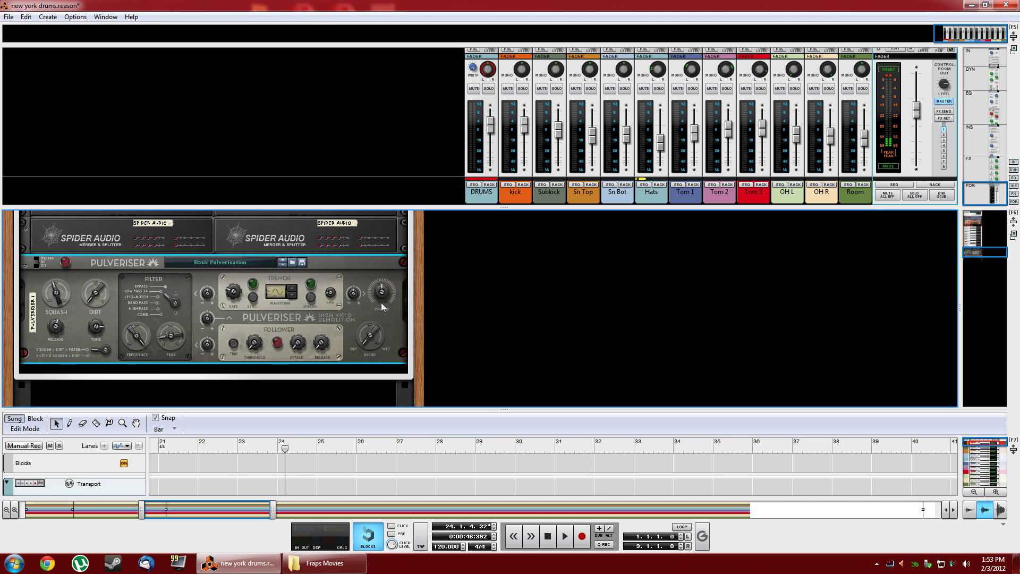
pyautogui.press('space')
pyautogui.press('space')
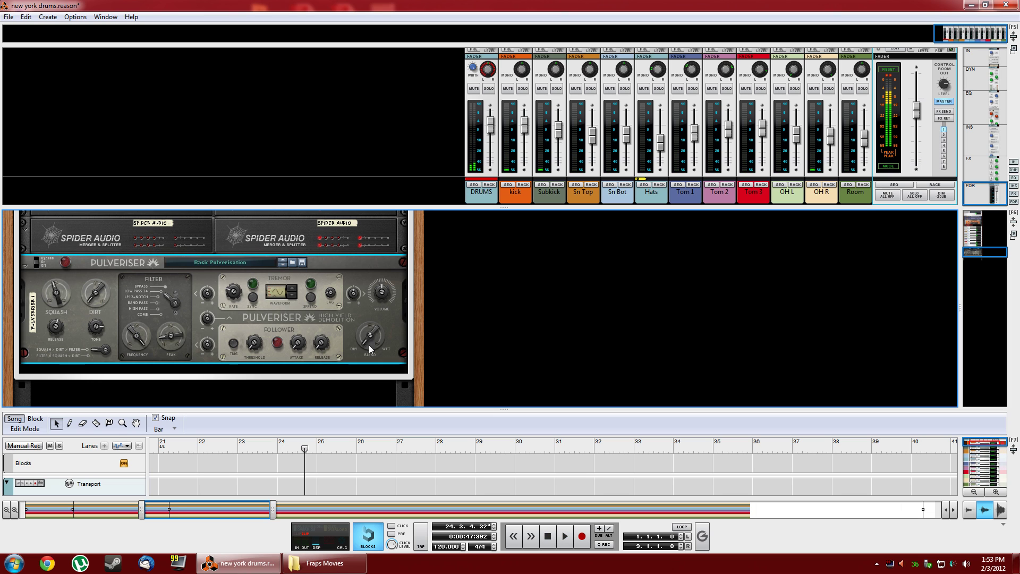
pyautogui.moveTo(366, 345); pyautogui.dragTo(370, 316)
pyautogui.press('space')
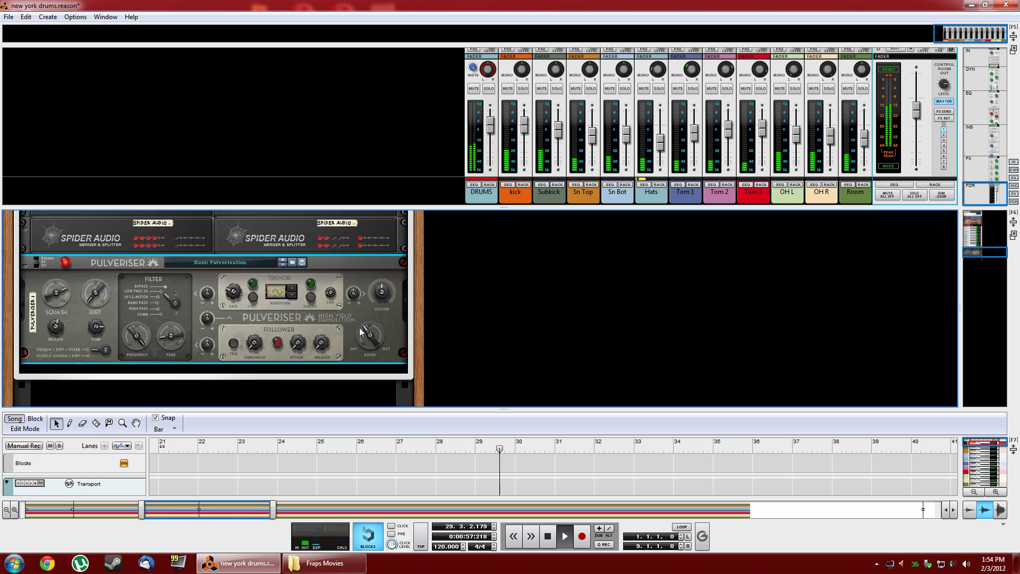
pyautogui.moveTo(366, 332)
pyautogui.mouseDown()
pyautogui.moveTo(373, 337)
pyautogui.moveTo(371, 325)
pyautogui.mouseUp()
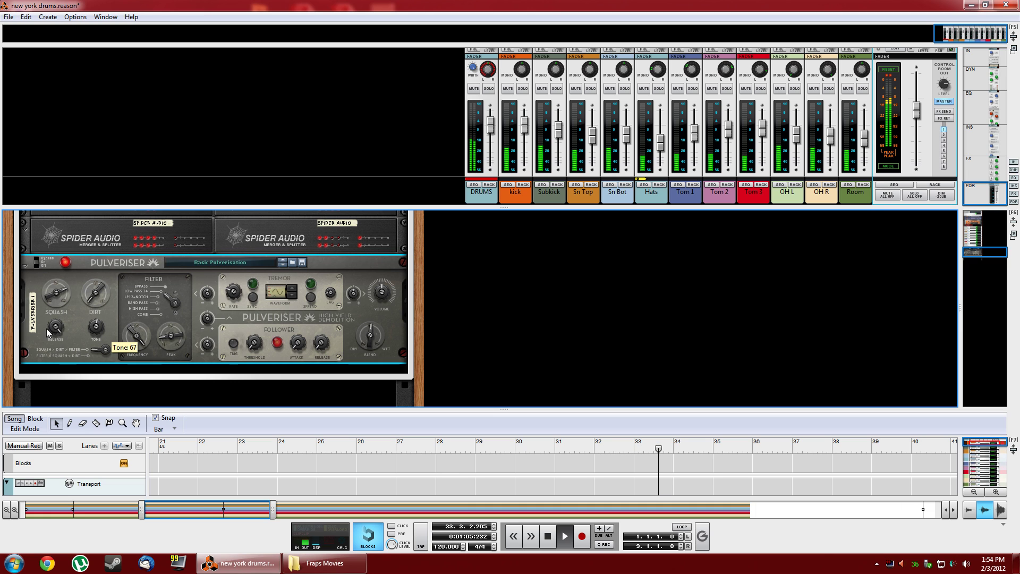
pyautogui.moveTo(56, 346); pyautogui.dragTo(57, 342)
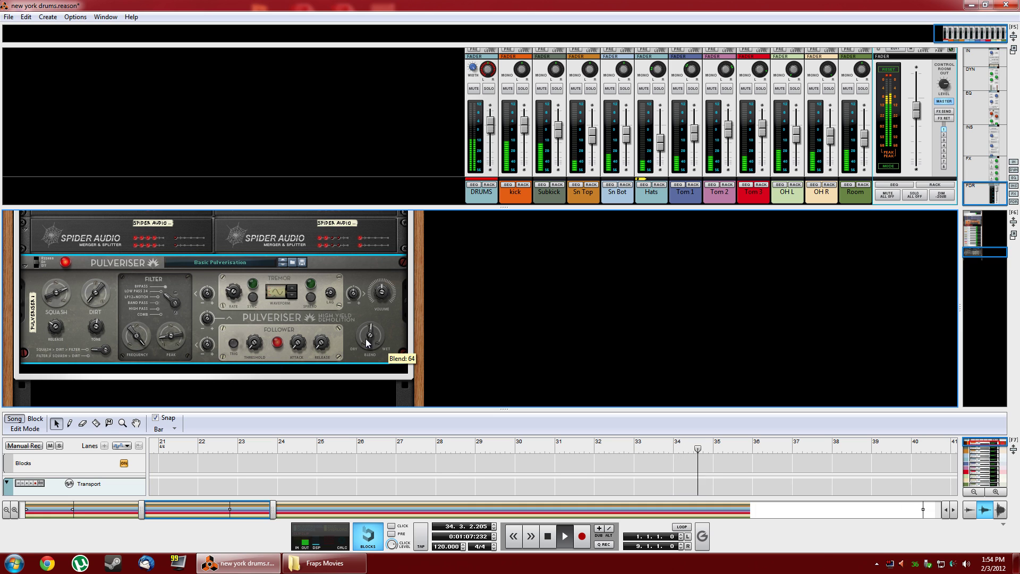
pyautogui.press('space')
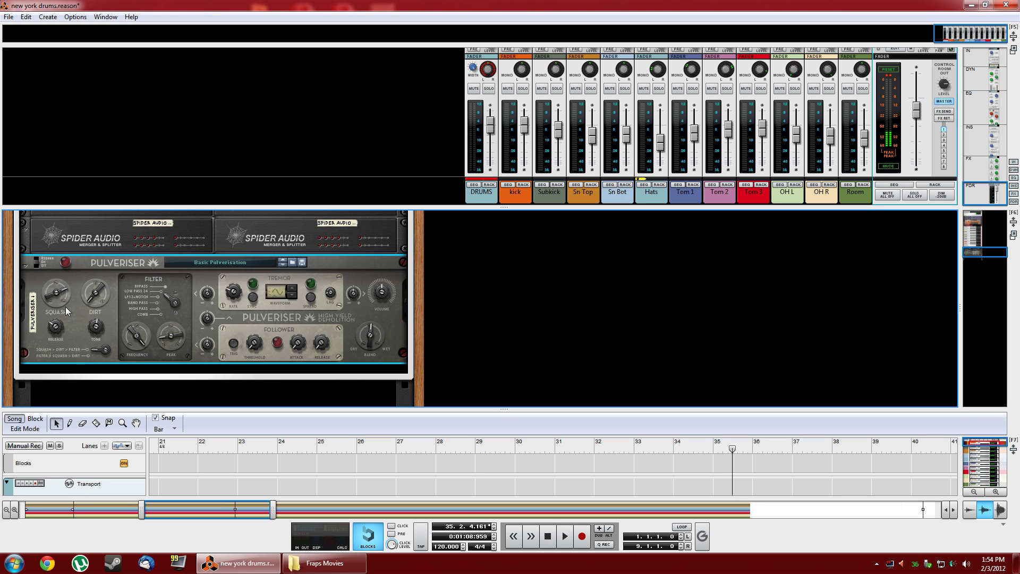
# Step: Set Pulveriser Dirt to 54, then play the drums and bypass the effect to compare
pyautogui.scroll(3, 415, 310)
pyautogui.scroll(-5, 319, 308)
pyautogui.scroll(2, 213, 305)
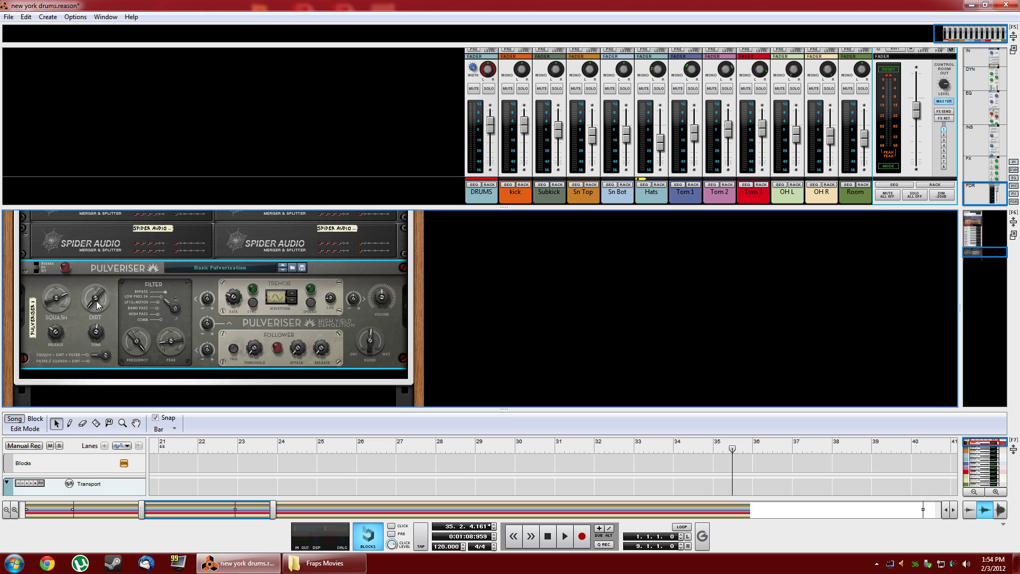
pyautogui.moveTo(92, 305); pyautogui.dragTo(93, 285)
pyautogui.press('space')
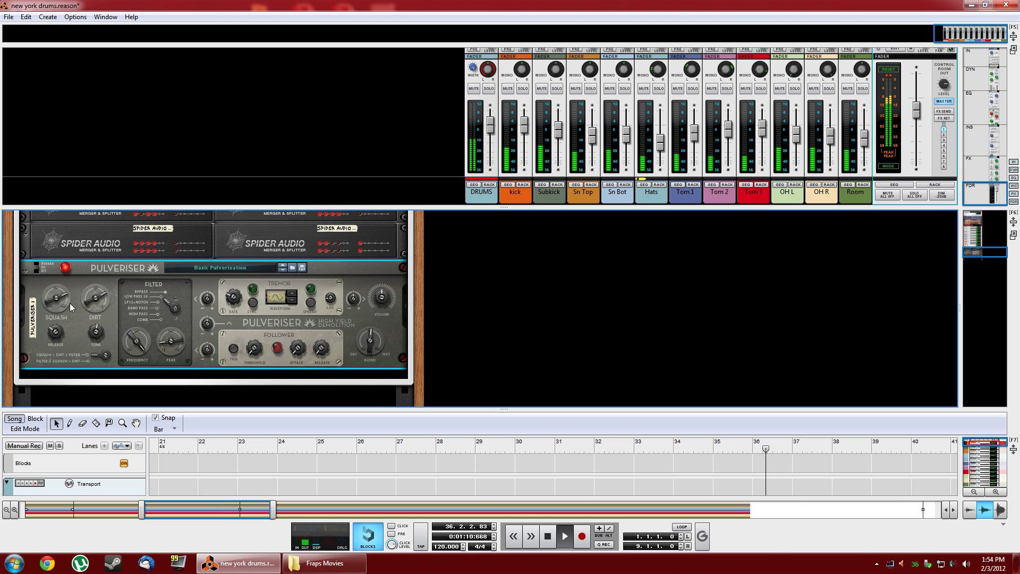
pyautogui.click(37, 260)
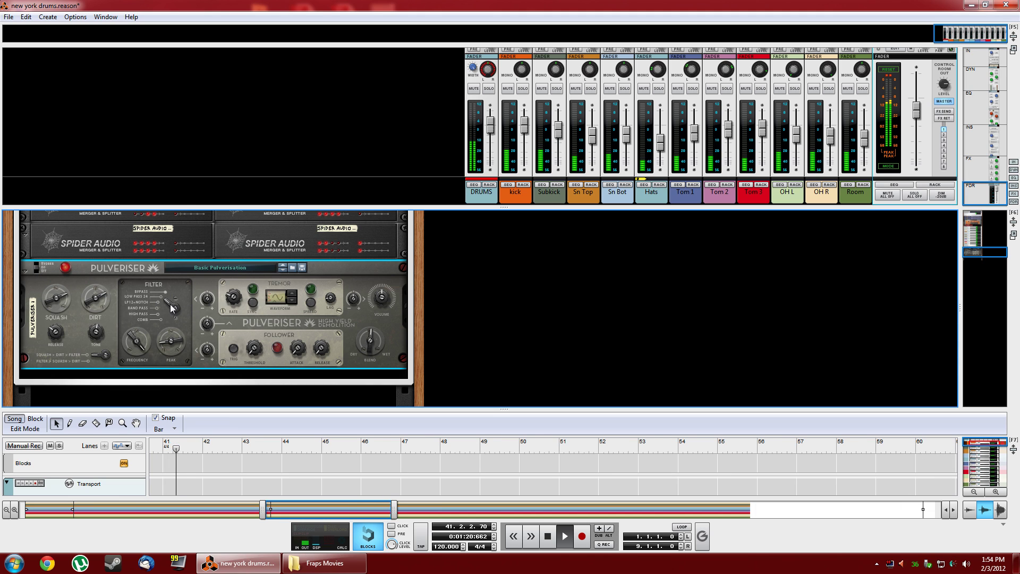
pyautogui.press('space')
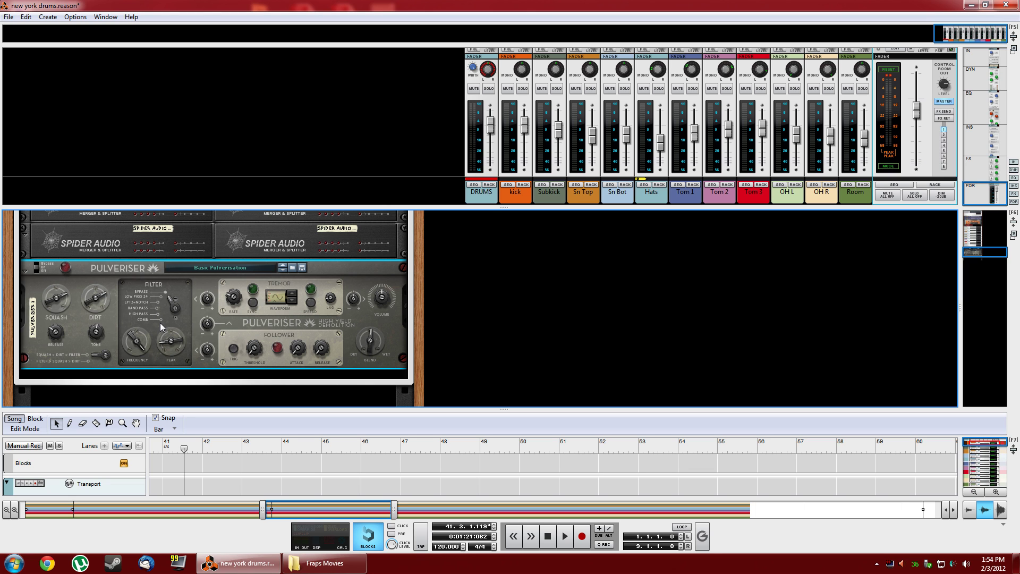
# Step: During drum playback, nudge the Pulveriser Blend down and raise Release from 38 to 92
pyautogui.scroll(3, 382, 175)
pyautogui.scroll(-3, 383, 174)
pyautogui.moveTo(92, 304)
pyautogui.moveTo(370, 341)
pyautogui.press('space')
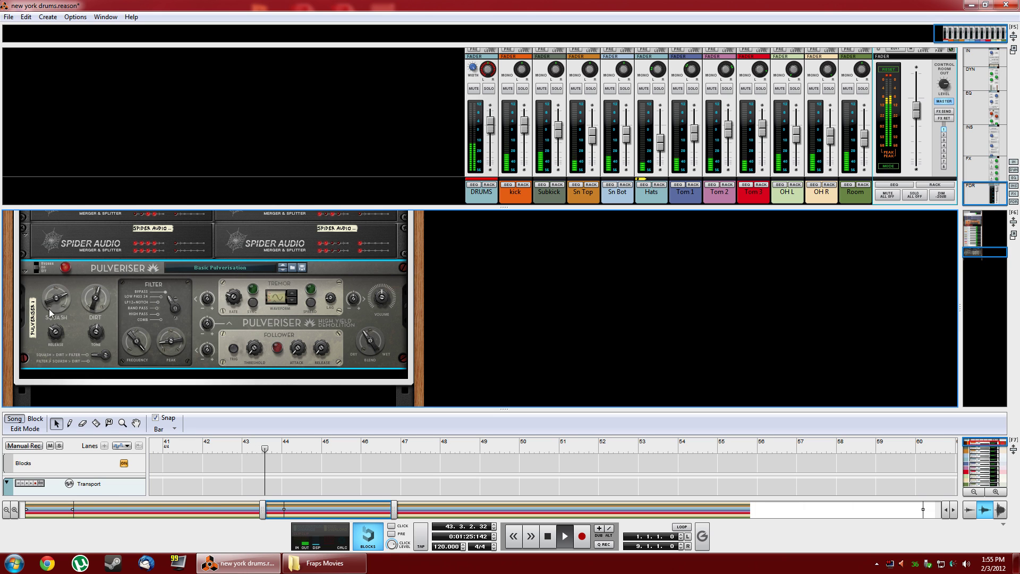
pyautogui.moveTo(48, 314)
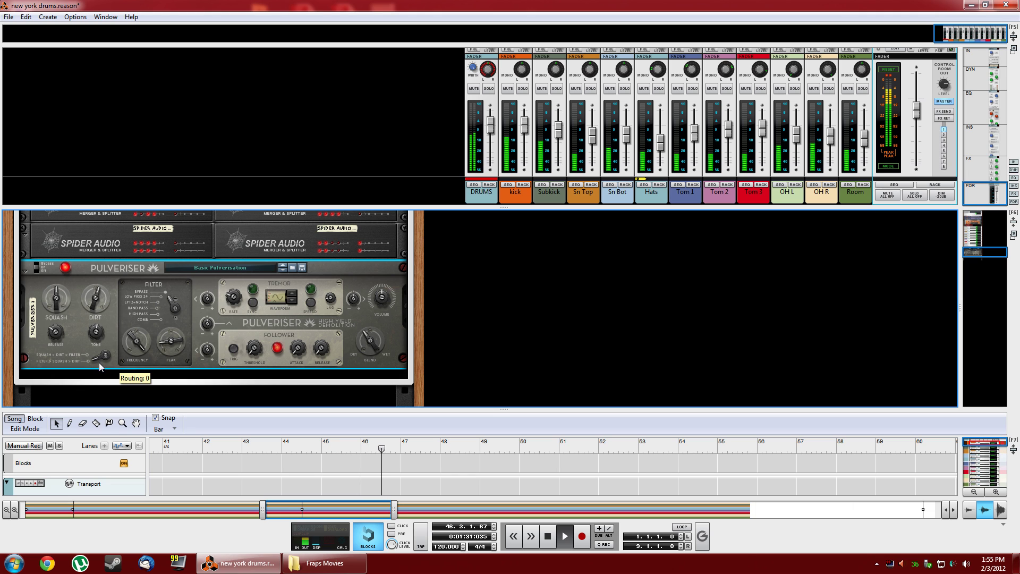
pyautogui.moveTo(365, 345); pyautogui.dragTo(366, 336)
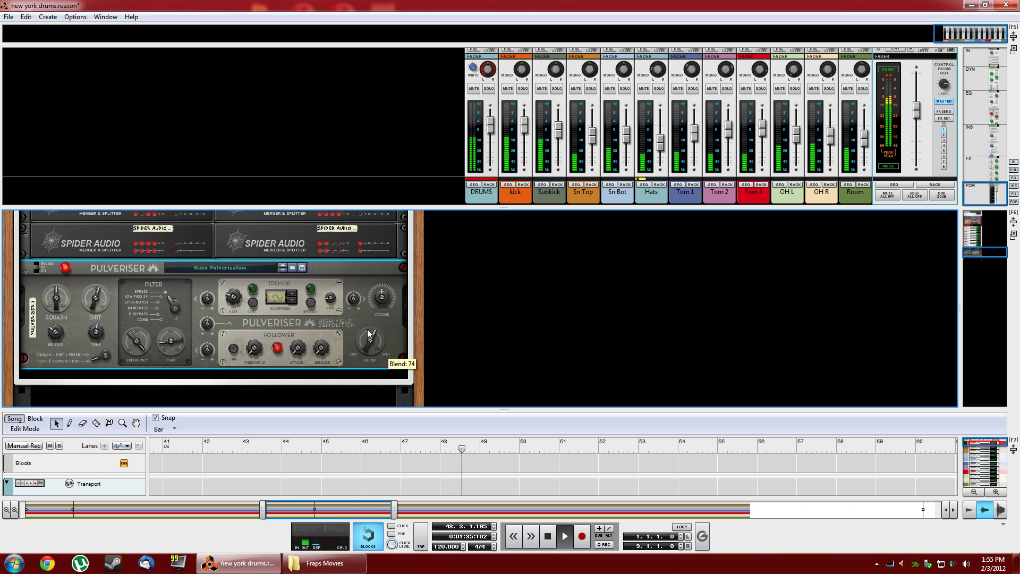
pyautogui.moveTo(60, 332); pyautogui.dragTo(60, 321)
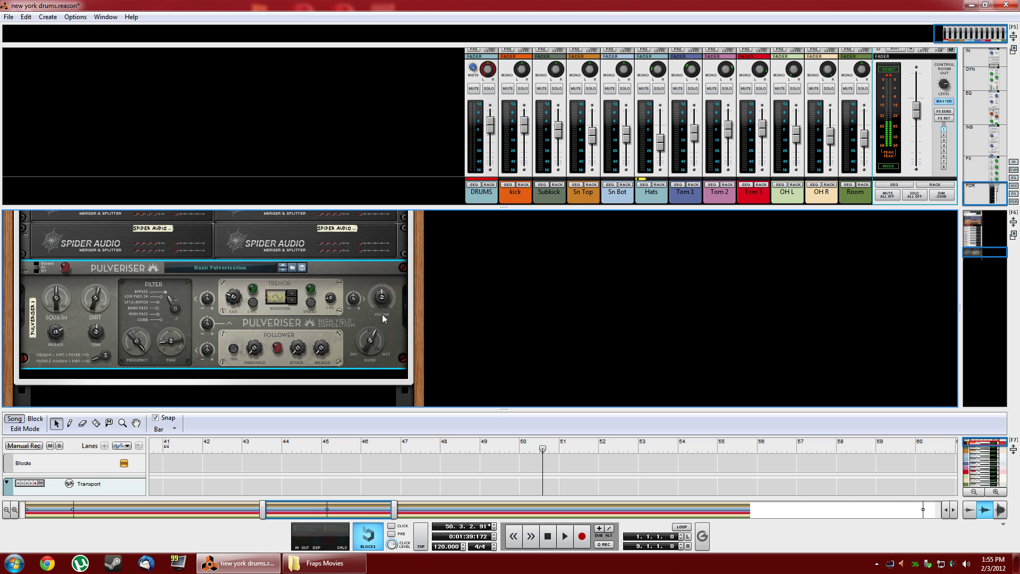
# Step: Scroll the rack to the top to show the Master Section and both RV7000 reverbs
pyautogui.scroll(3, 397, 317)
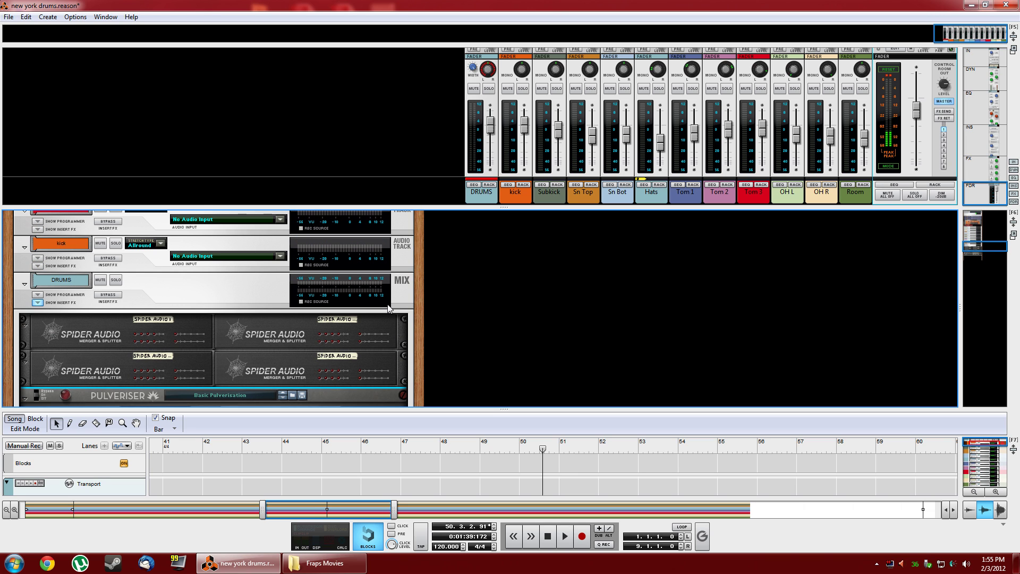
pyautogui.scroll(-3, 388, 308)
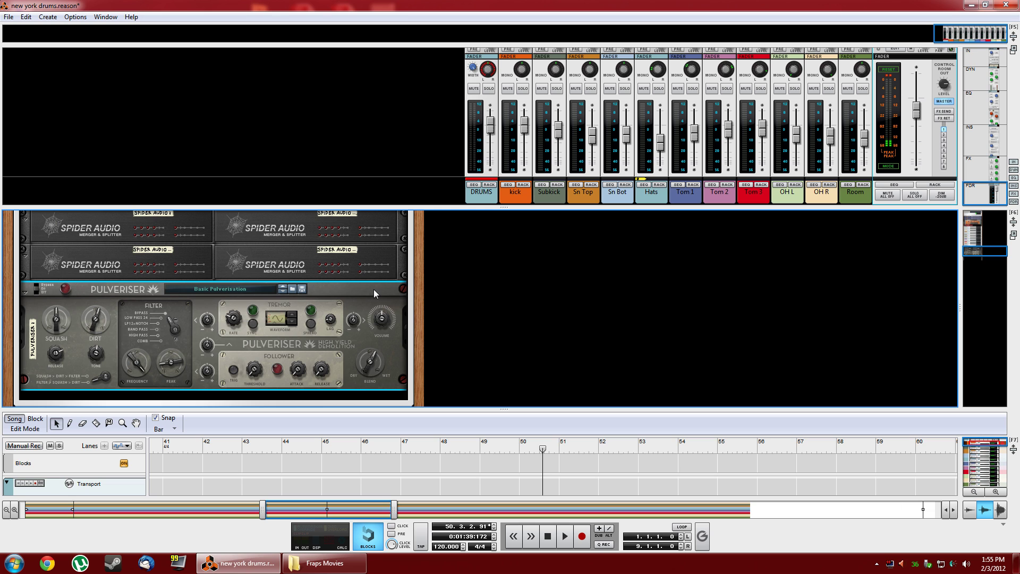
pyautogui.scroll(3, 374, 289)
pyautogui.scroll(-3, 376, 292)
pyautogui.scroll(3, 375, 288)
pyautogui.scroll(4, 377, 289)
pyautogui.scroll(5, 379, 290)
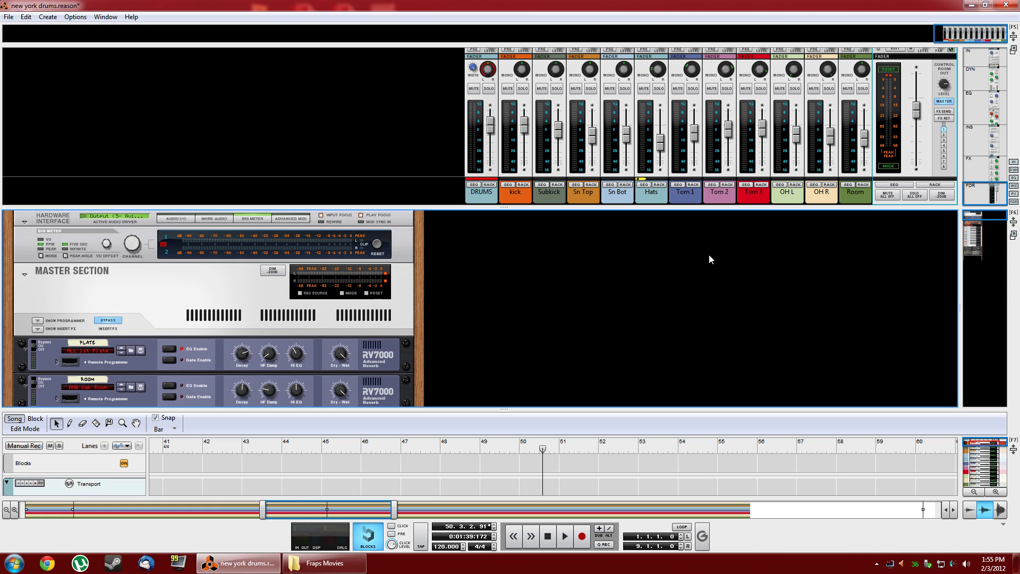